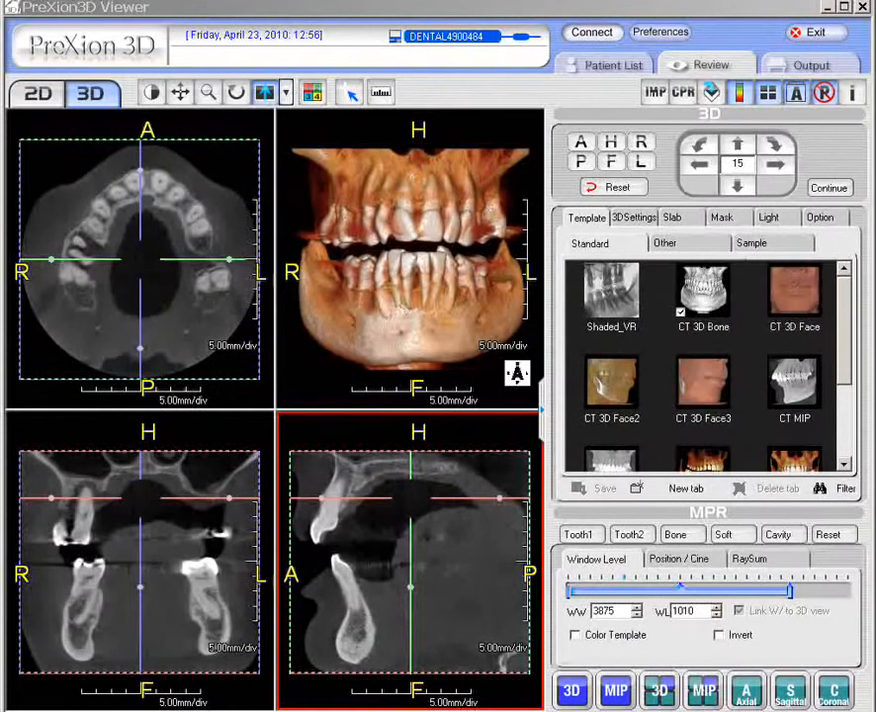
Lower the axial slice line slightly in the coronal view and compare the updated axial, coronal and 3D views
{"action": "left_click", "coordinate": [242, 516]}
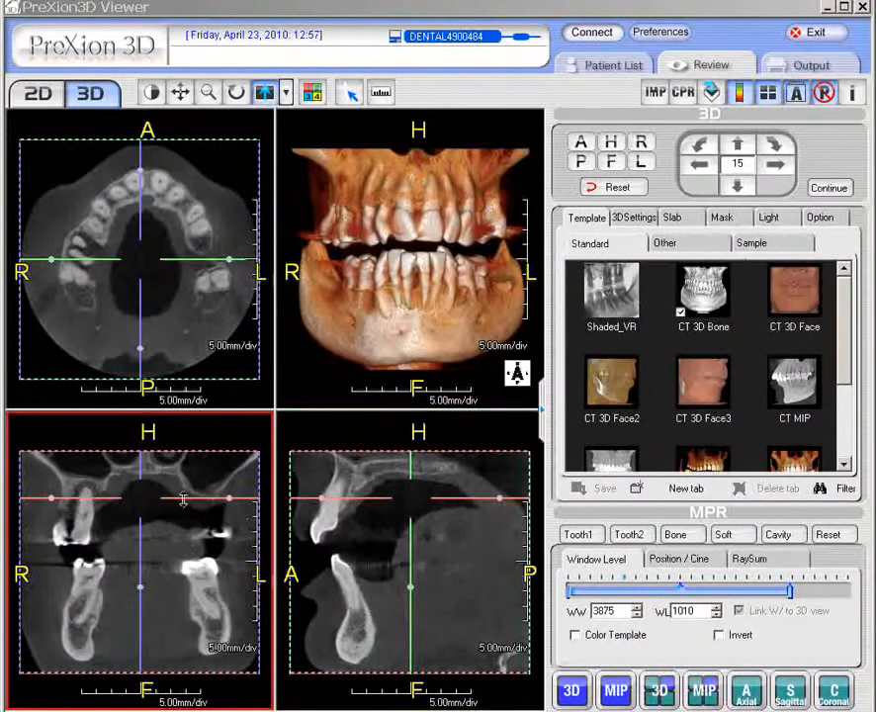
{"action": "left_click_drag", "start_coordinate": [183, 500], "coordinate": [182, 506]}
{"action": "left_click", "coordinate": [114, 297]}
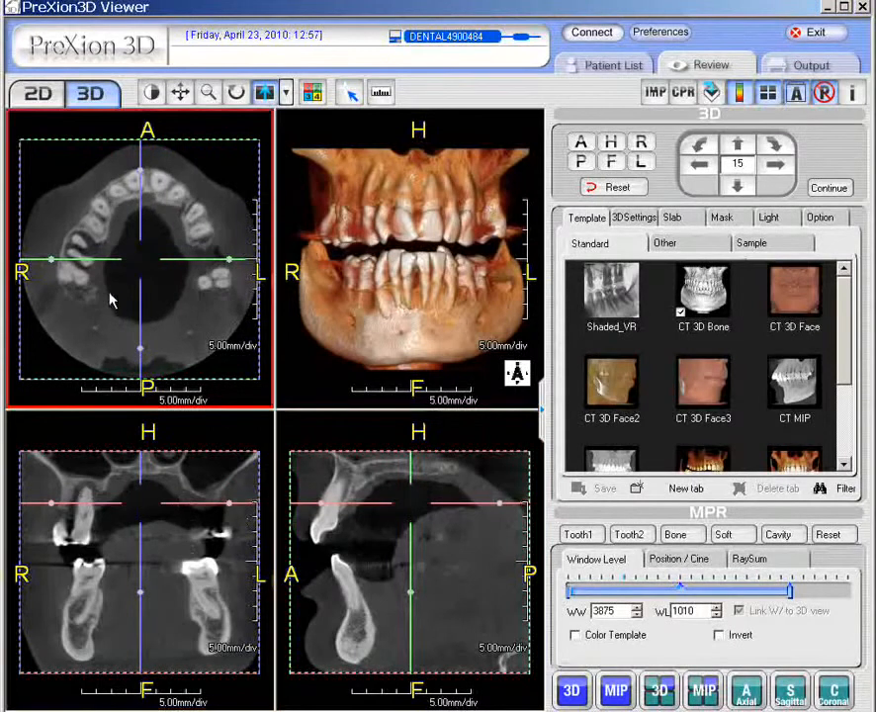
{"action": "left_click", "coordinate": [82, 519]}
{"action": "left_click", "coordinate": [120, 228]}
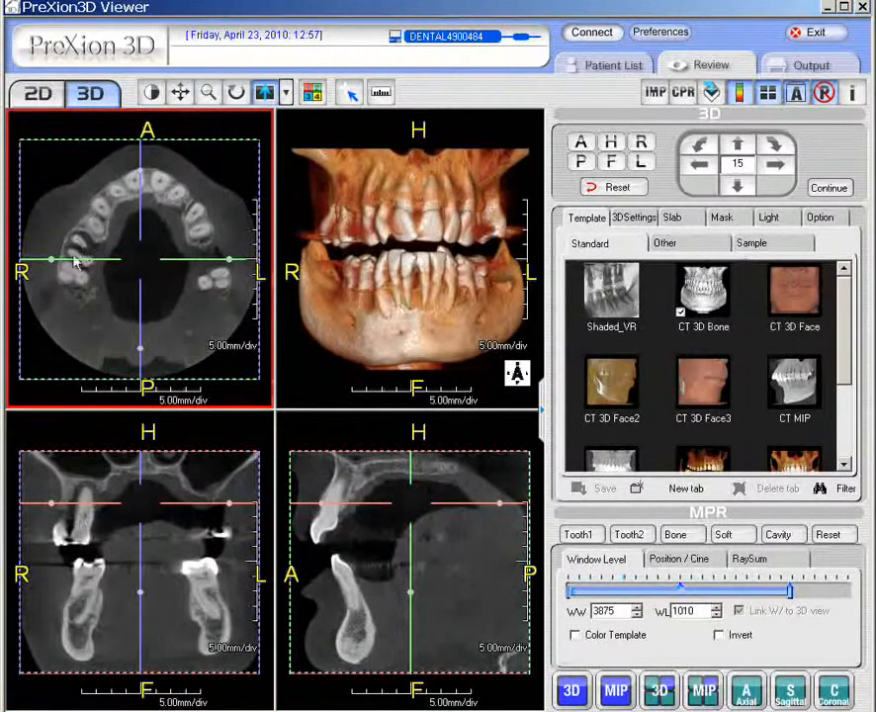
{"action": "left_click", "coordinate": [164, 551]}
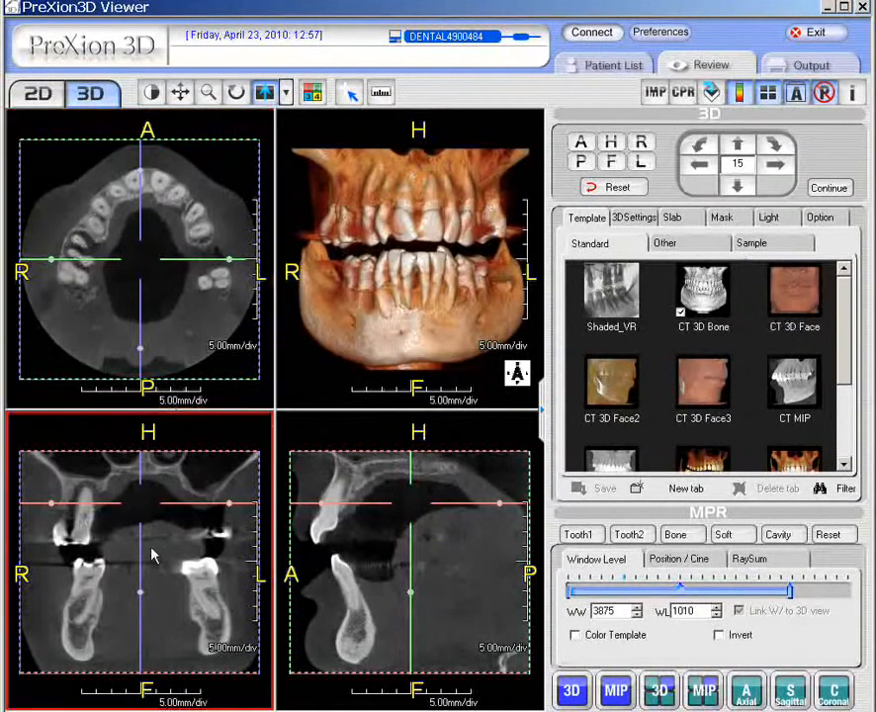
{"action": "left_click", "coordinate": [326, 334]}
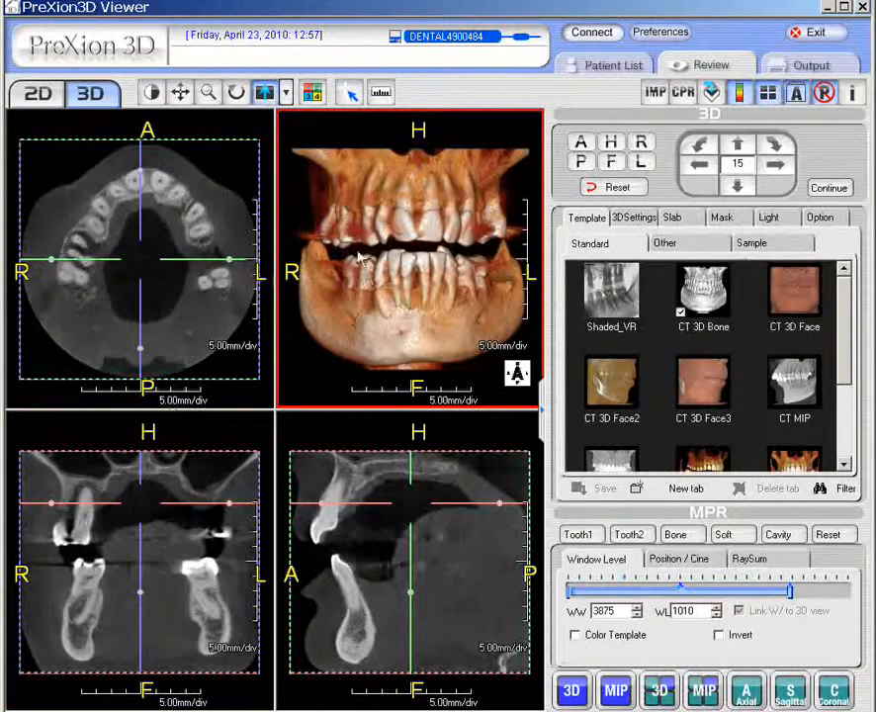
Rotate the 3D jaw model to a right oblique view and review the clipping borders framing the slice views
{"action": "left_click_drag", "start_coordinate": [357, 261], "coordinate": [445, 254]}
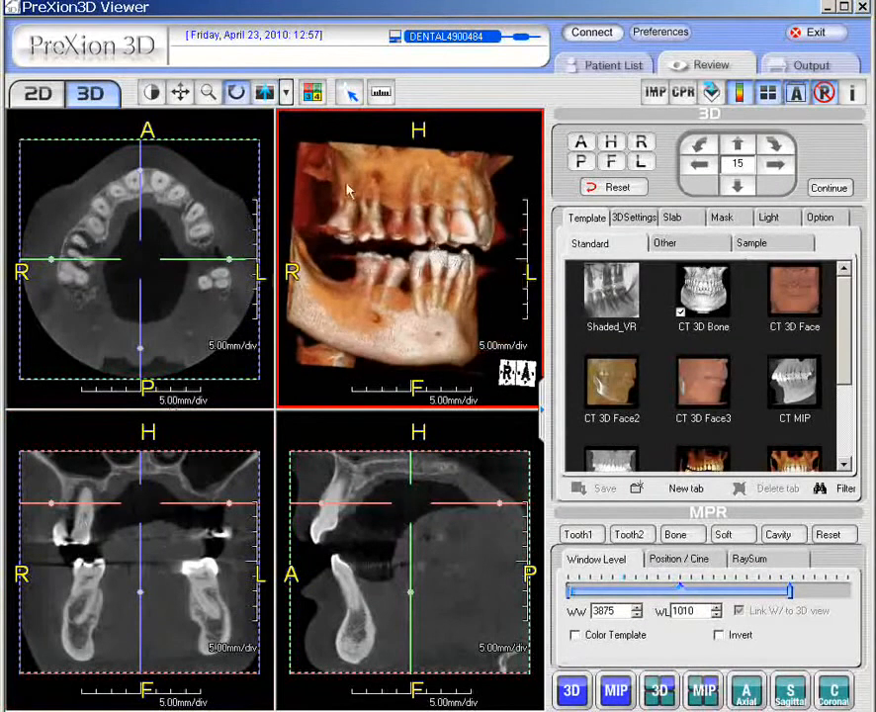
{"action": "left_click", "coordinate": [334, 613]}
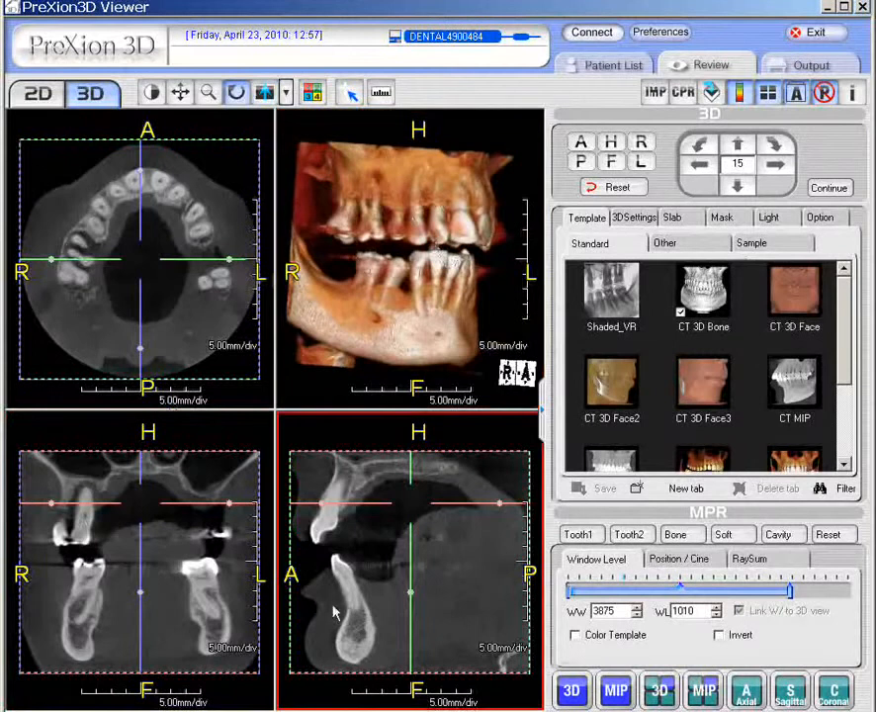
{"action": "left_click", "coordinate": [268, 610]}
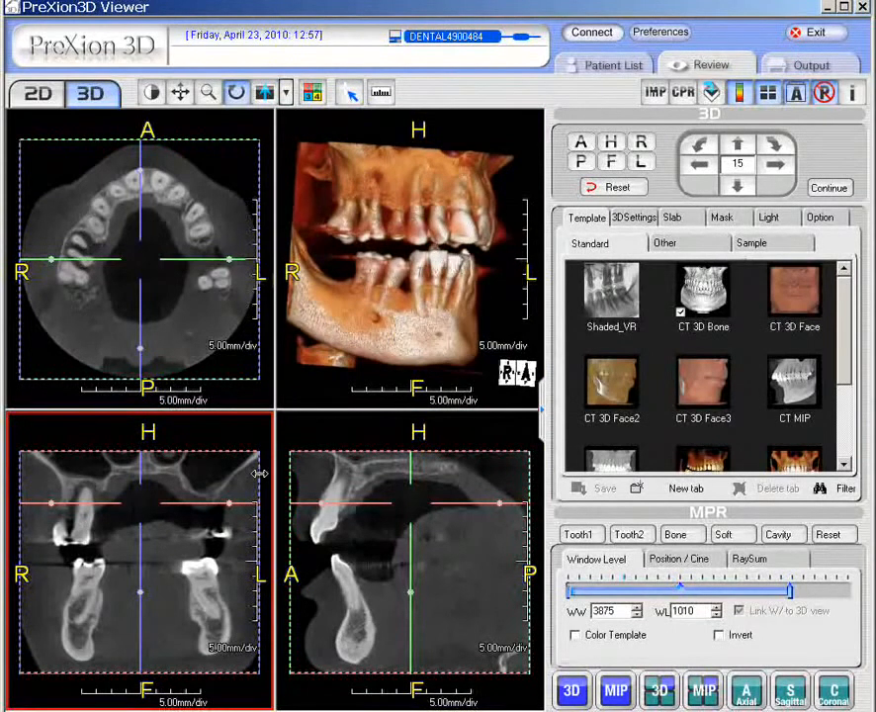
{"action": "left_click", "coordinate": [414, 232]}
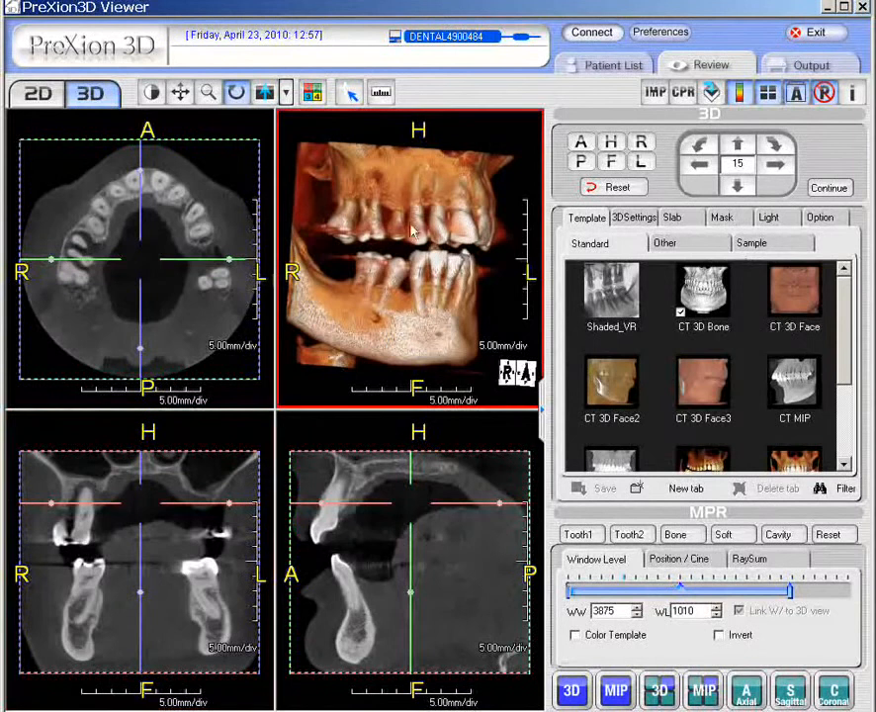
{"action": "left_click", "coordinate": [263, 211]}
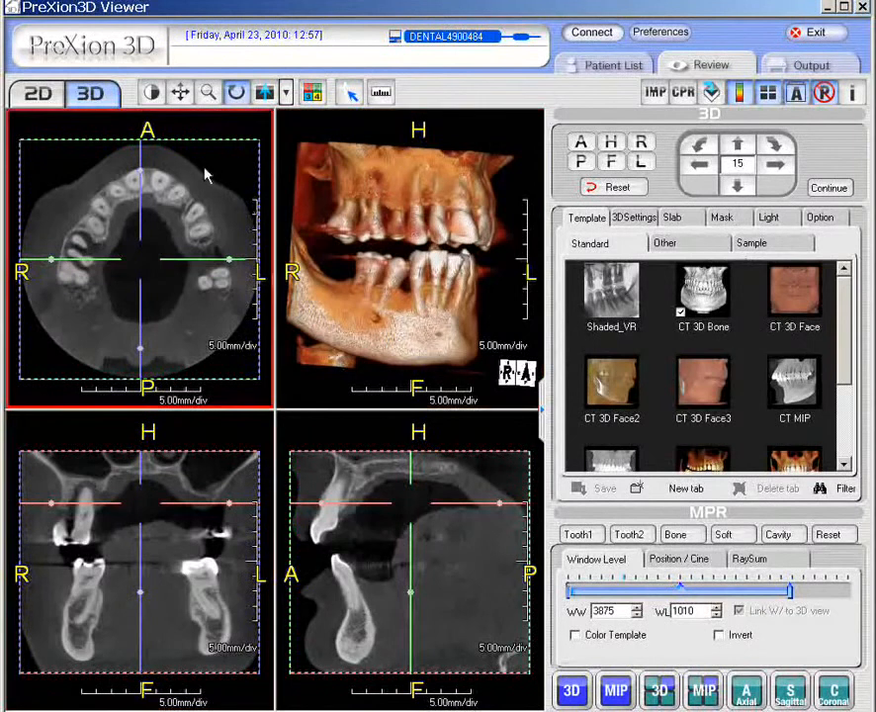
{"action": "left_click", "coordinate": [159, 430]}
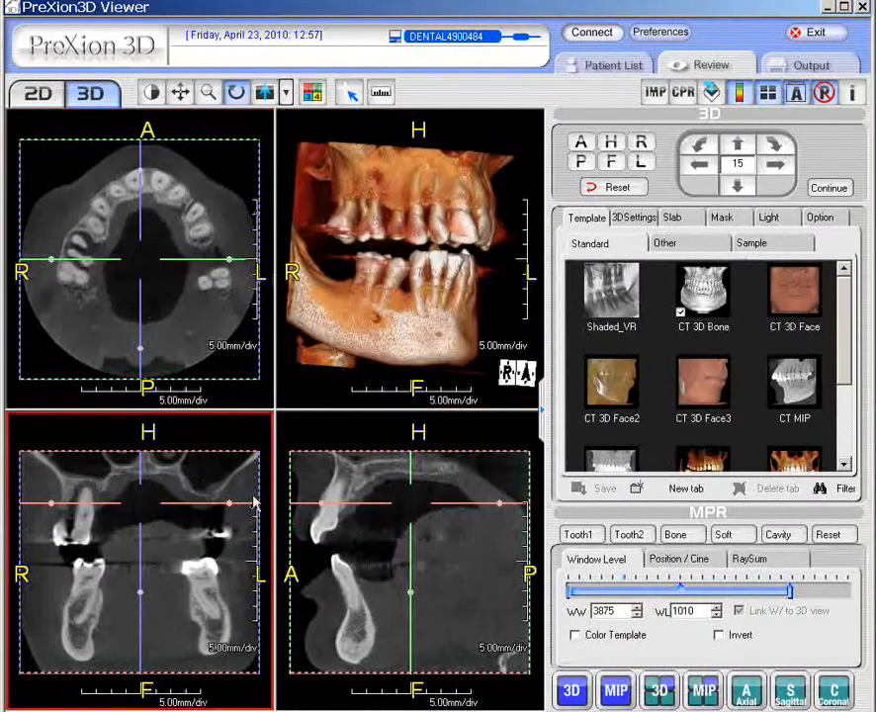
{"action": "left_click", "coordinate": [263, 294]}
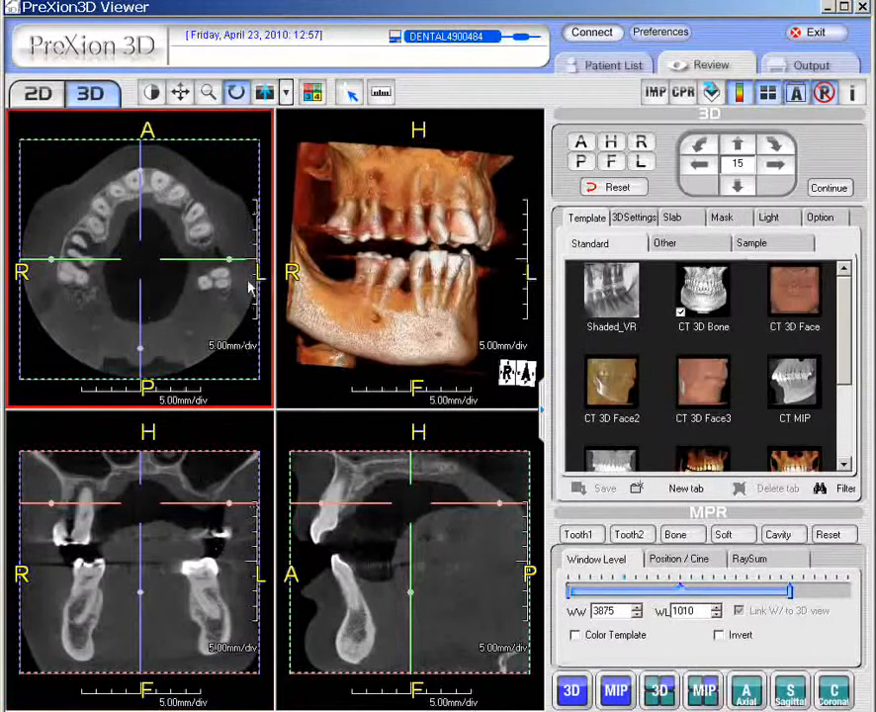
{"action": "left_click", "coordinate": [185, 454]}
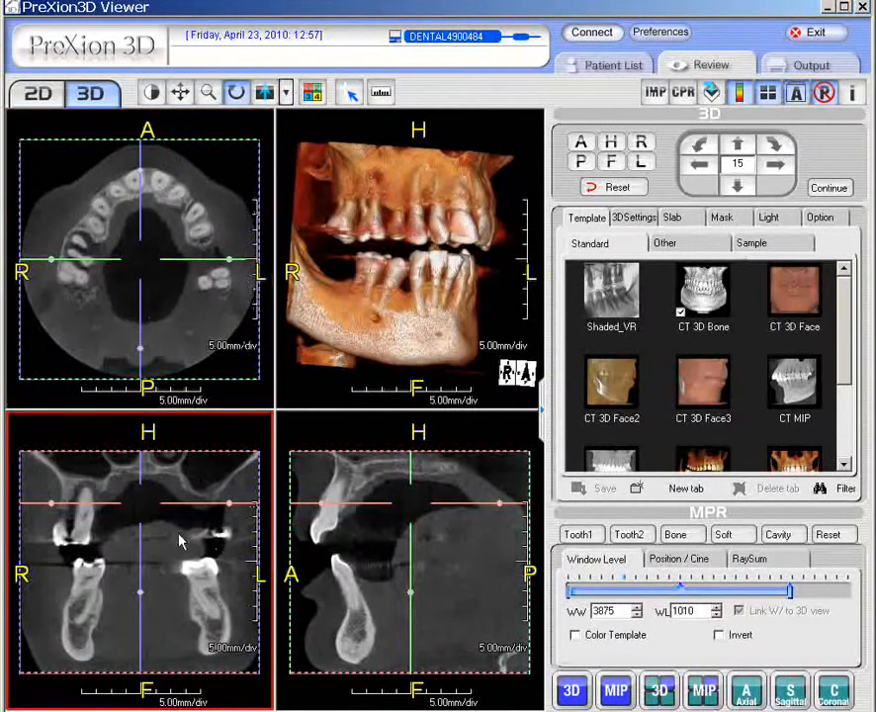
Clip the patient's left side off the 3D volume by moving its left boundary inward to just past the midline
{"action": "left_click", "coordinate": [260, 484]}
{"action": "left_click_drag", "start_coordinate": [260, 484], "coordinate": [161, 482]}
{"action": "left_click", "coordinate": [190, 372]}
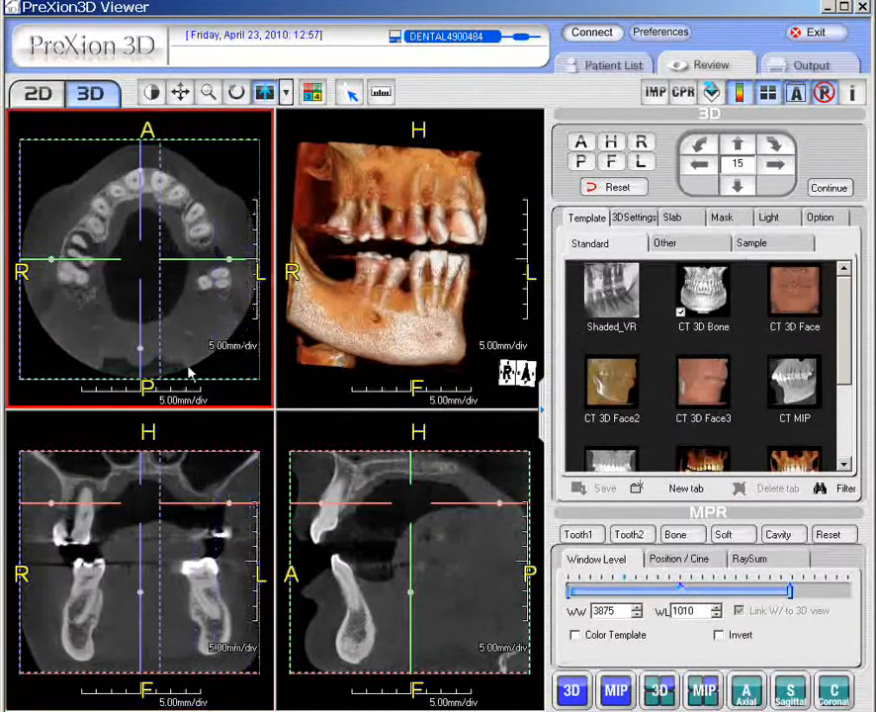
{"action": "left_click_drag", "start_coordinate": [160, 216], "coordinate": [136, 216]}
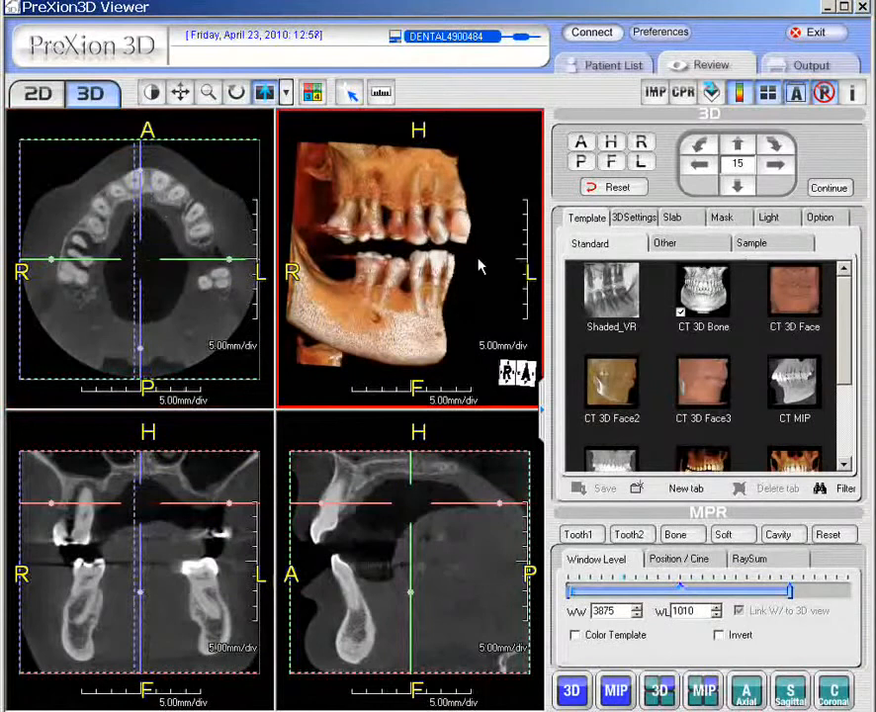
Examine the clipped jaw in an enlarged 3D view from the inner cut side and the right side, and restore the four-view layout
{"action": "left_click_drag", "start_coordinate": [481, 262], "coordinate": [430, 277]}
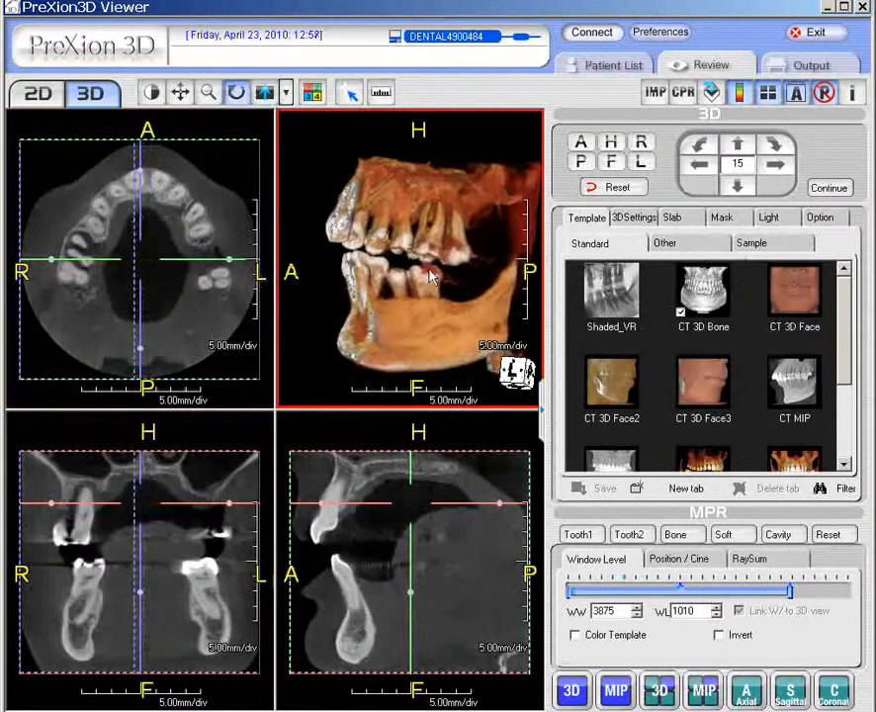
{"action": "double_click", "coordinate": [432, 276]}
{"action": "left_click_drag", "start_coordinate": [347, 427], "coordinate": [230, 418]}
{"action": "left_click_drag", "start_coordinate": [364, 456], "coordinate": [374, 358]}
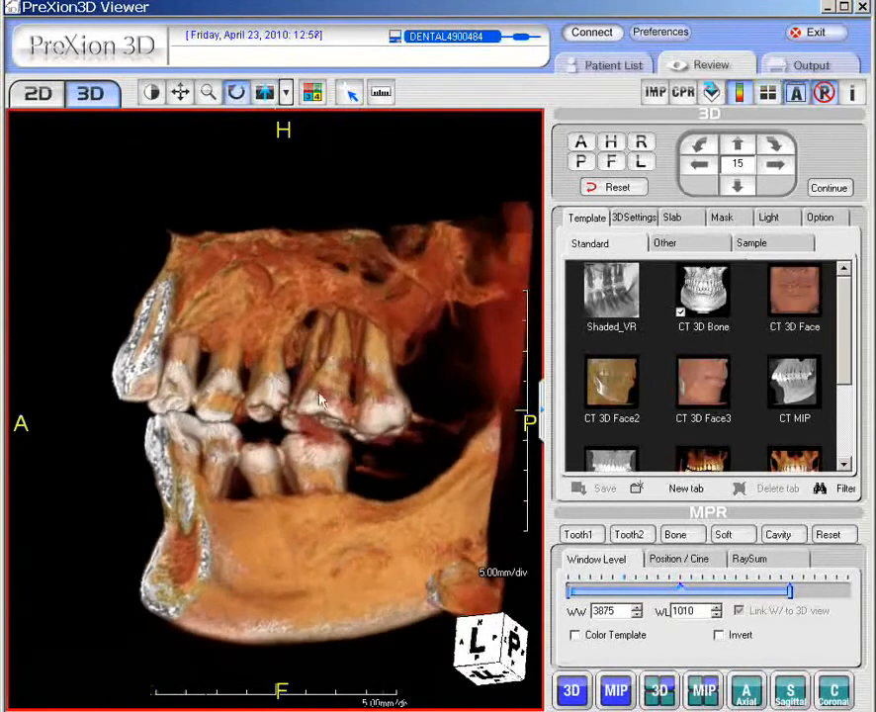
{"action": "left_click", "coordinate": [641, 143]}
{"action": "left_click_drag", "start_coordinate": [255, 420], "coordinate": [252, 351]}
{"action": "scroll", "coordinate": [354, 373], "scroll_direction": "down", "scroll_amount": 2}
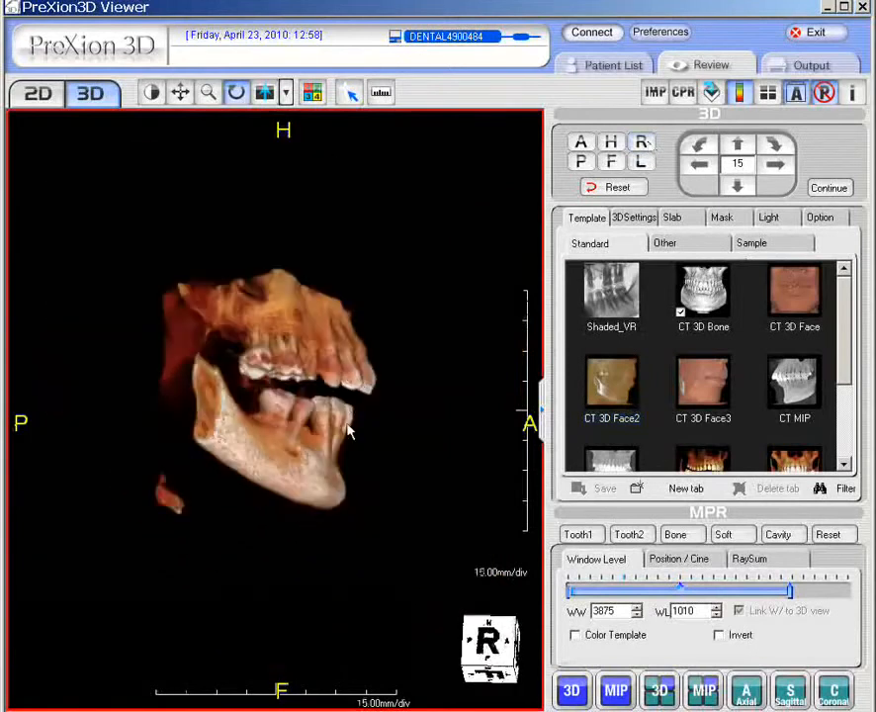
{"action": "scroll", "coordinate": [347, 423], "scroll_direction": "up", "scroll_amount": 5}
{"action": "left_click_drag", "start_coordinate": [334, 392], "coordinate": [273, 561]}
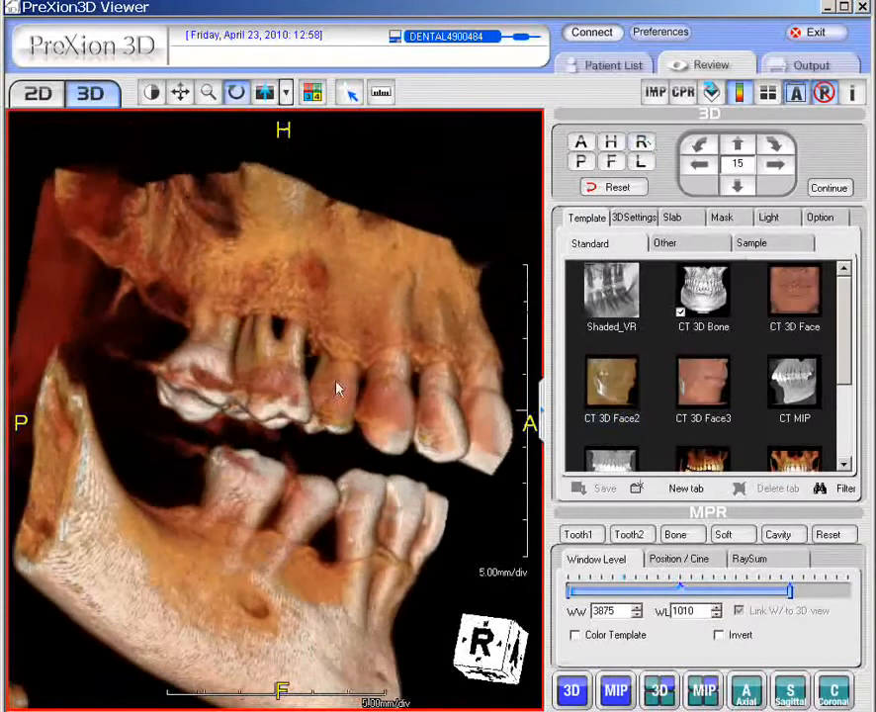
{"action": "double_click", "coordinate": [364, 394]}
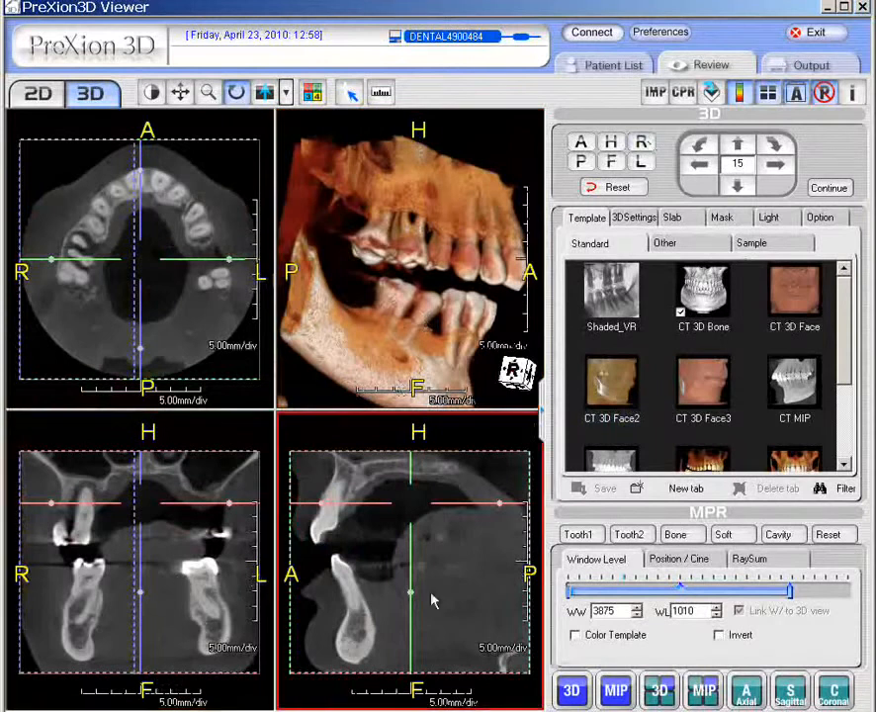
Clip away the lower jaw by raising the lower boundary between the arches, and inspect the upper teeth from outside and inside
{"action": "left_click_drag", "start_coordinate": [181, 676], "coordinate": [177, 551]}
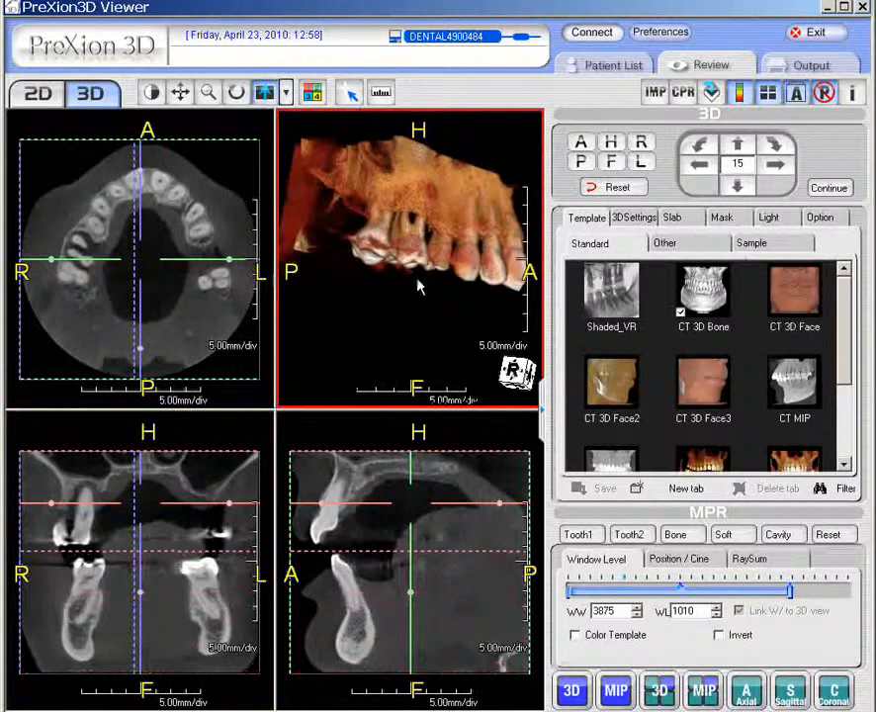
{"action": "left_click_drag", "start_coordinate": [418, 285], "coordinate": [432, 248]}
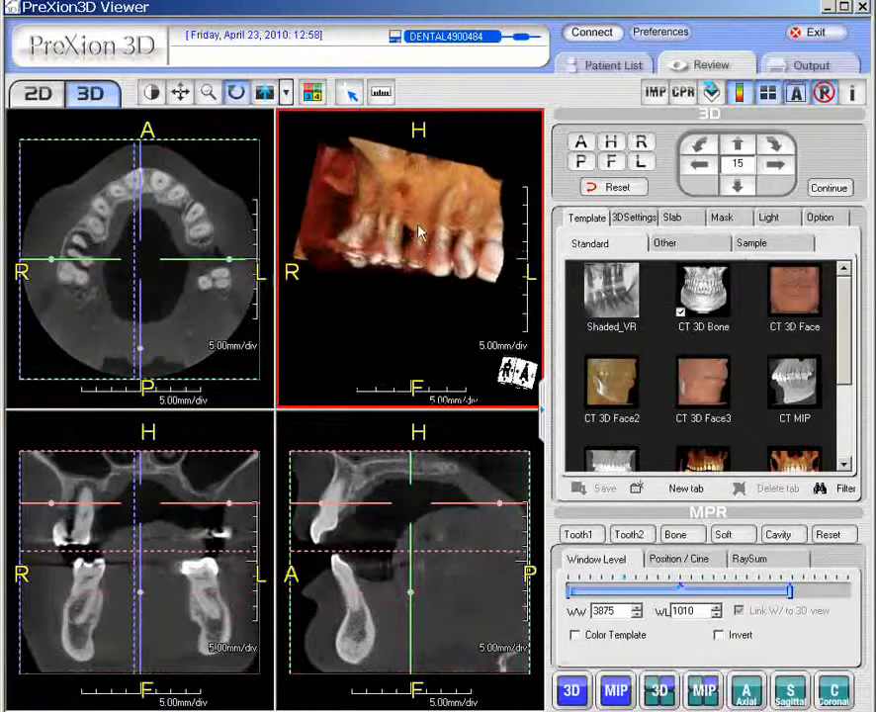
{"action": "double_click", "coordinate": [423, 245]}
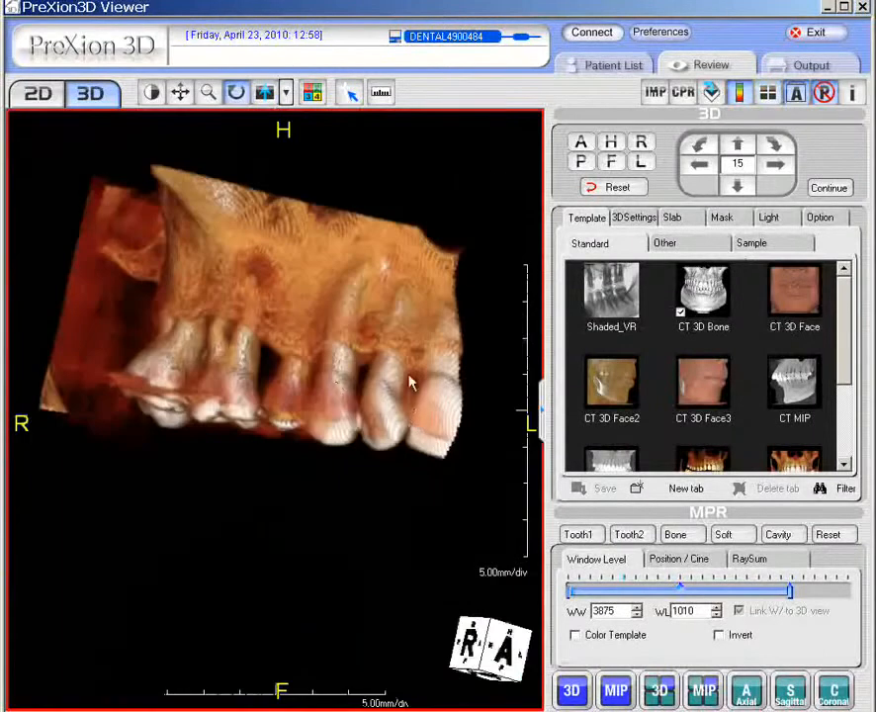
{"action": "left_click_drag", "start_coordinate": [412, 383], "coordinate": [304, 601]}
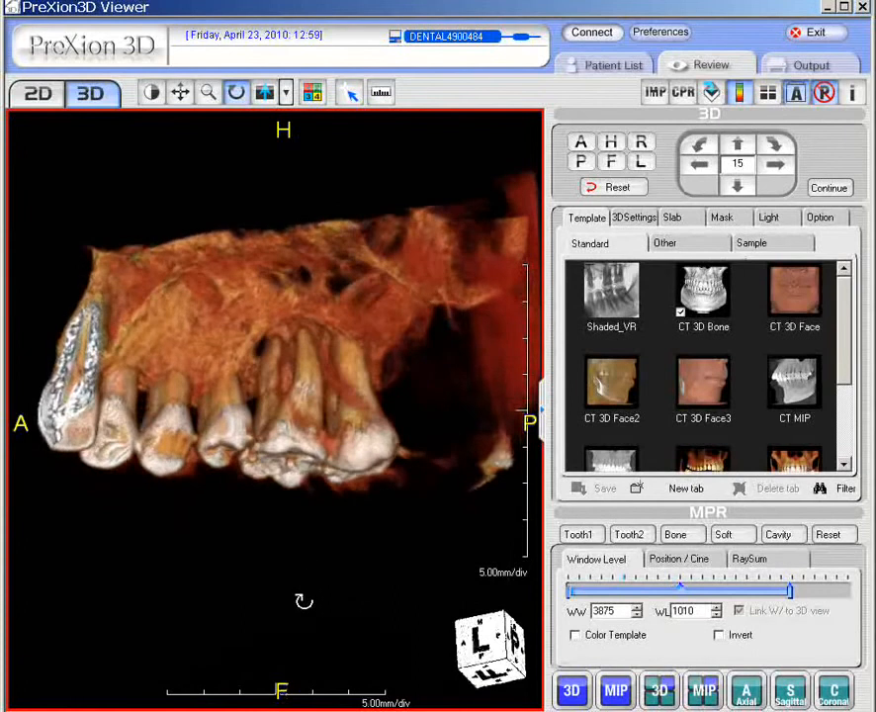
{"action": "left_click", "coordinate": [768, 93]}
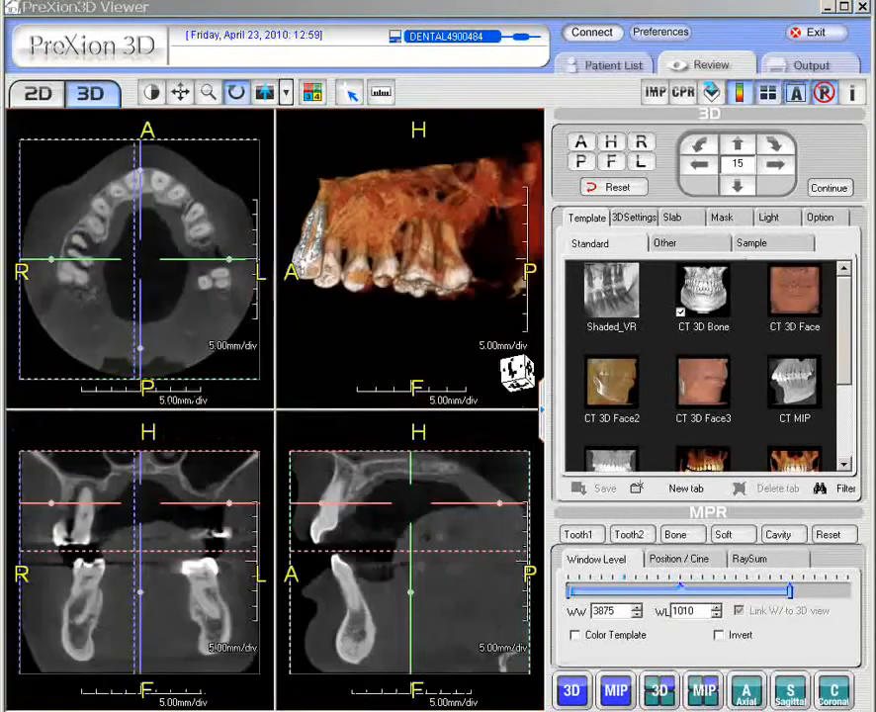
{"action": "left_click", "coordinate": [419, 287]}
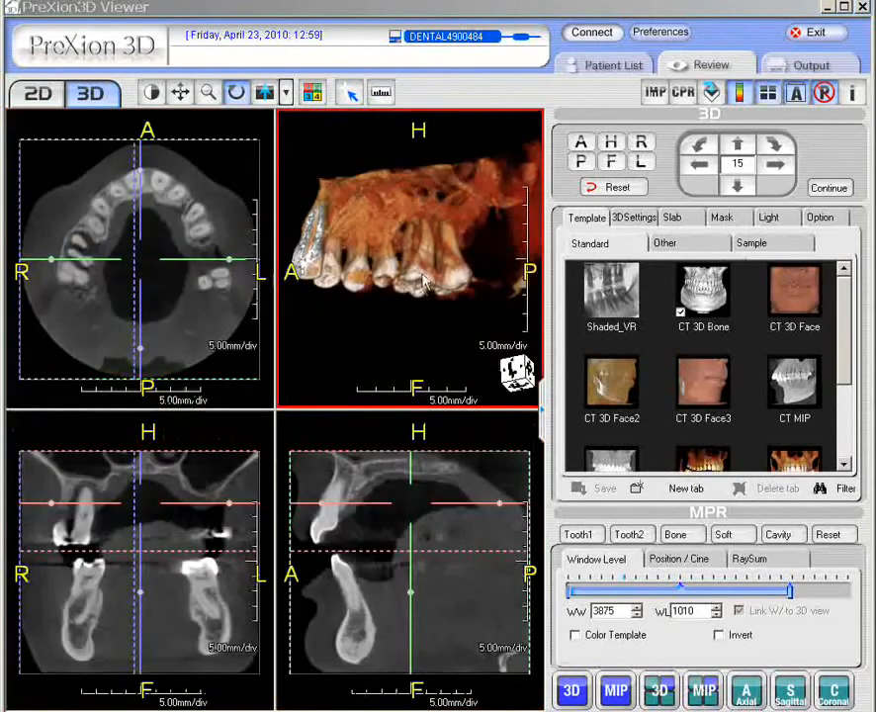
Reset the 3D view orientation and restore the full volume by moving the lower and left clipping boundaries back to the outer edges
{"action": "left_click", "coordinate": [617, 188]}
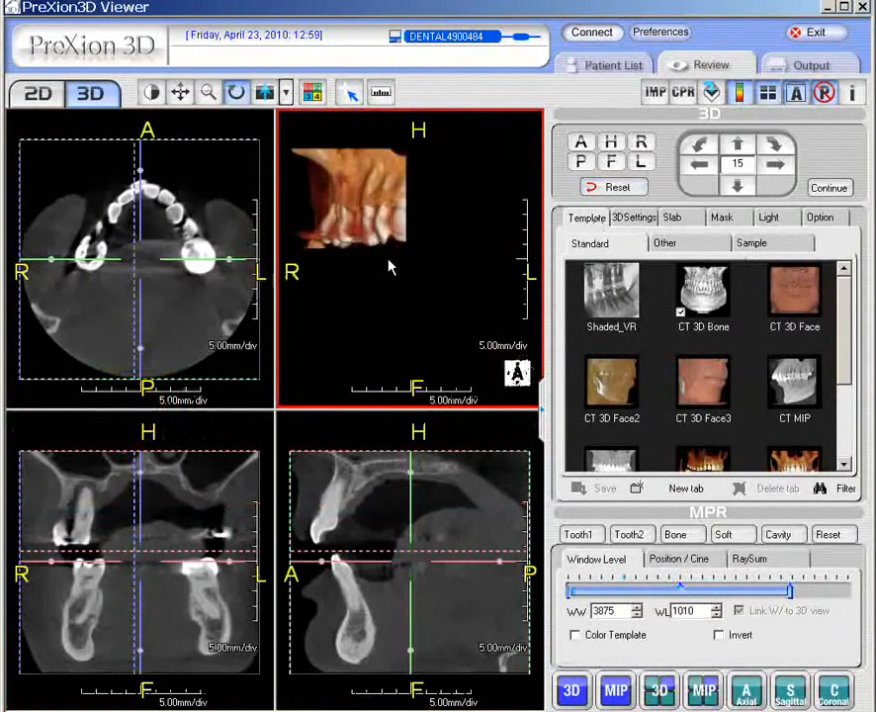
{"action": "left_click", "coordinate": [303, 422]}
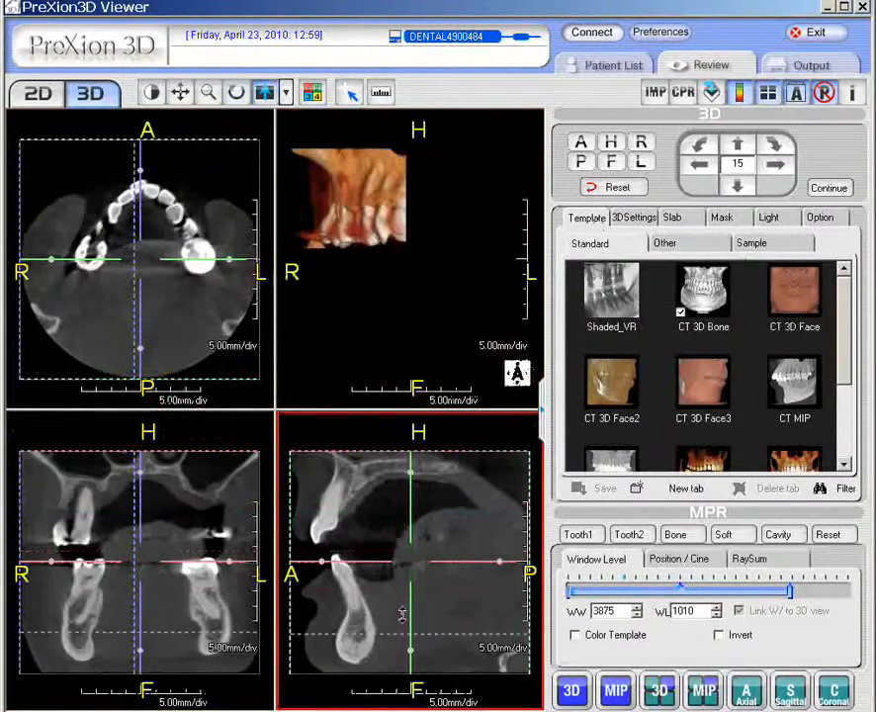
{"action": "left_click", "coordinate": [141, 543]}
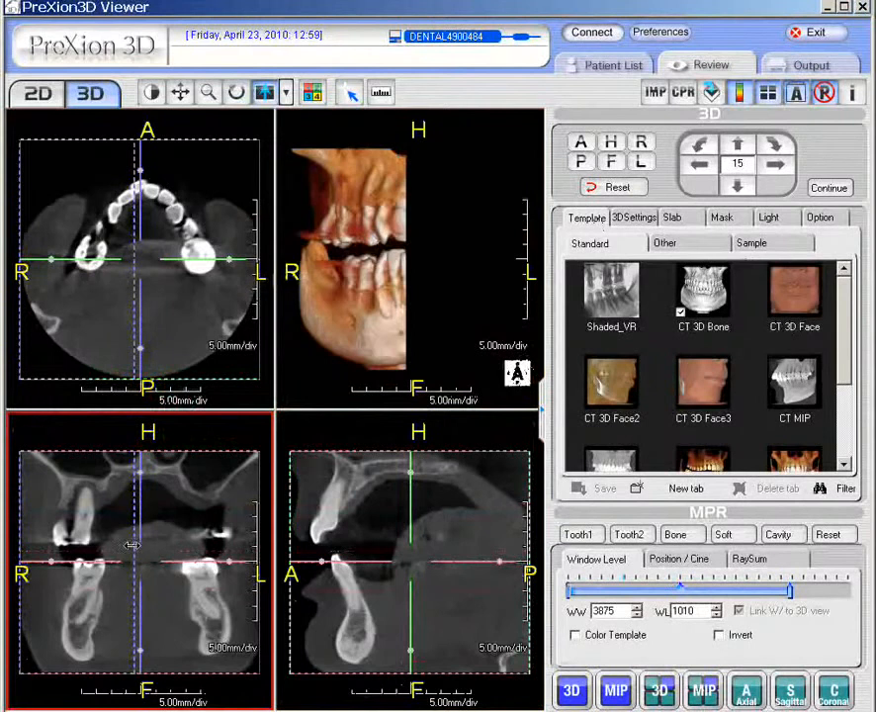
{"action": "left_click_drag", "start_coordinate": [132, 544], "coordinate": [265, 544]}
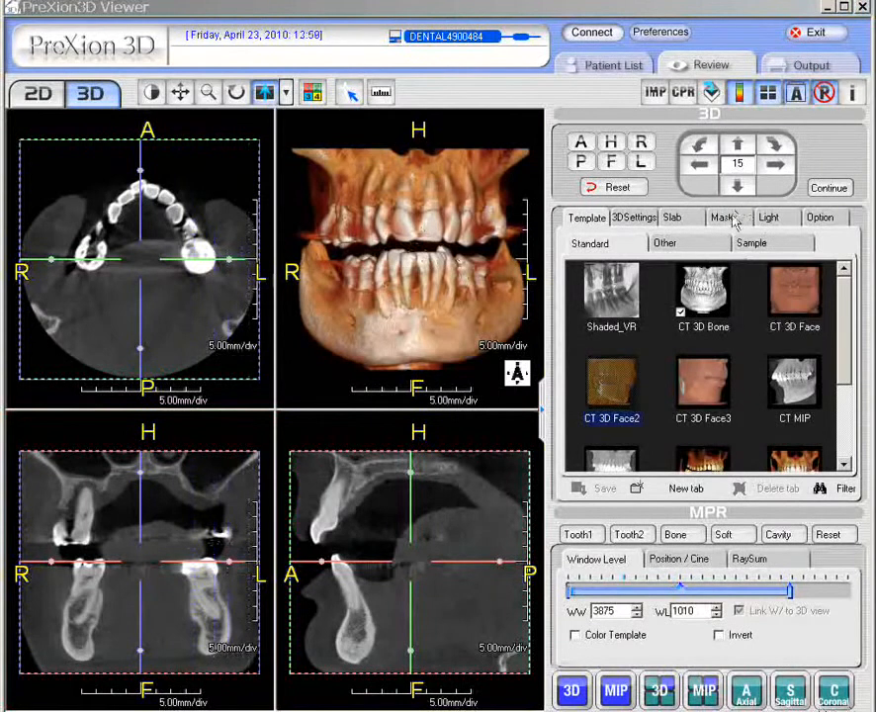
Cut the upper right molar region out of the enlarged 3D jaw with a Free ROI mask outlined from a right oblique view
{"action": "left_click", "coordinate": [727, 222]}
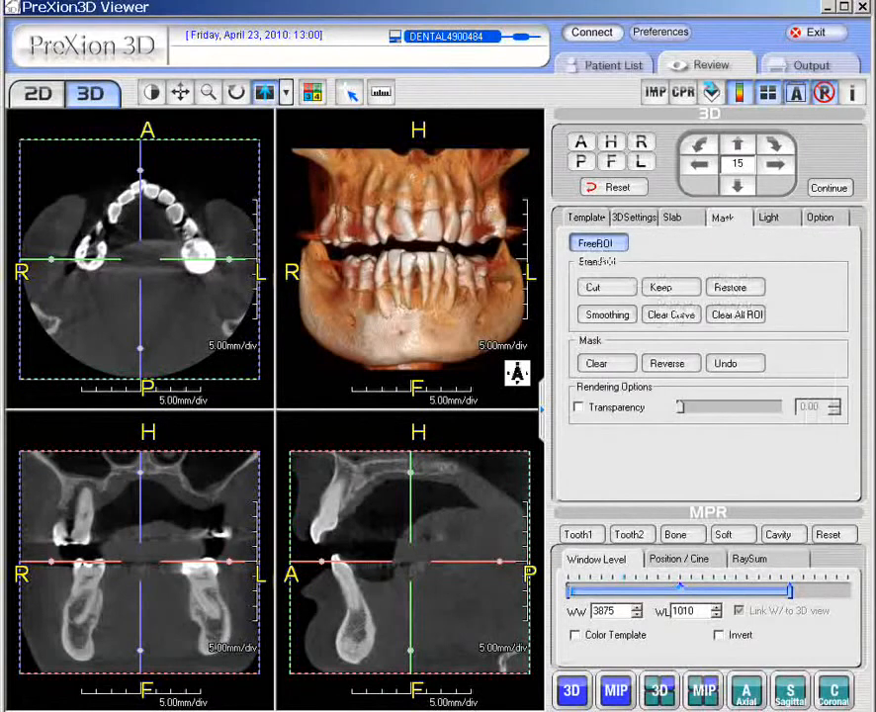
{"action": "left_click_drag", "start_coordinate": [875, 273], "coordinate": [825, 253]}
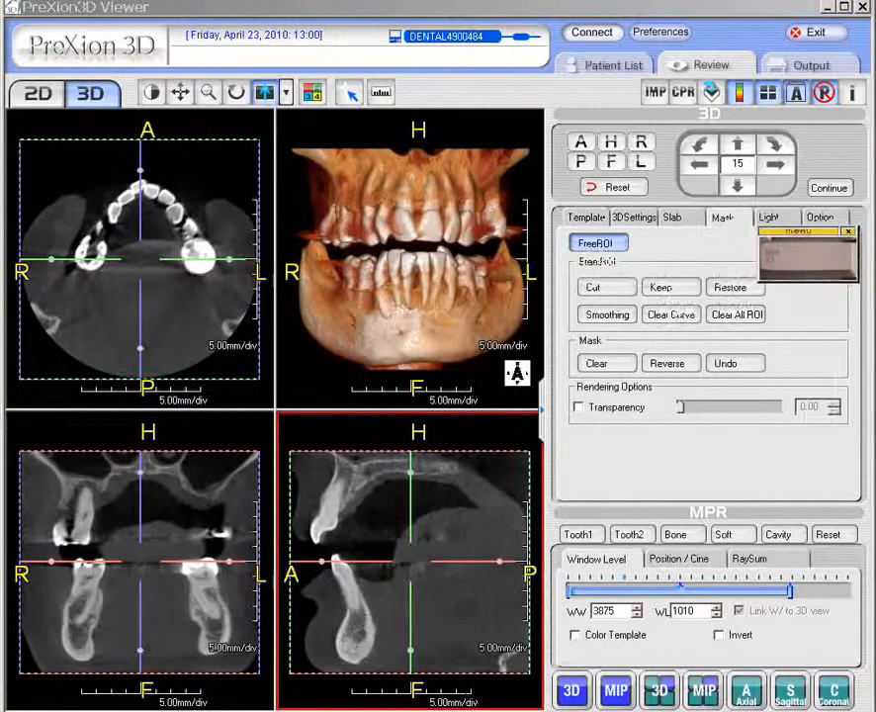
{"action": "double_click", "coordinate": [443, 276]}
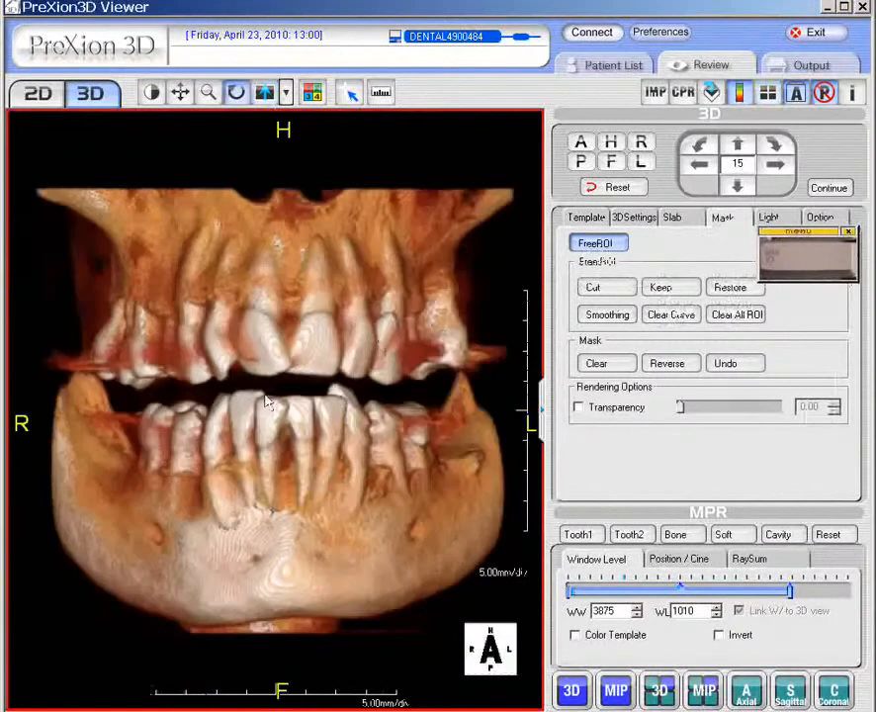
{"action": "left_click_drag", "start_coordinate": [211, 403], "coordinate": [356, 367]}
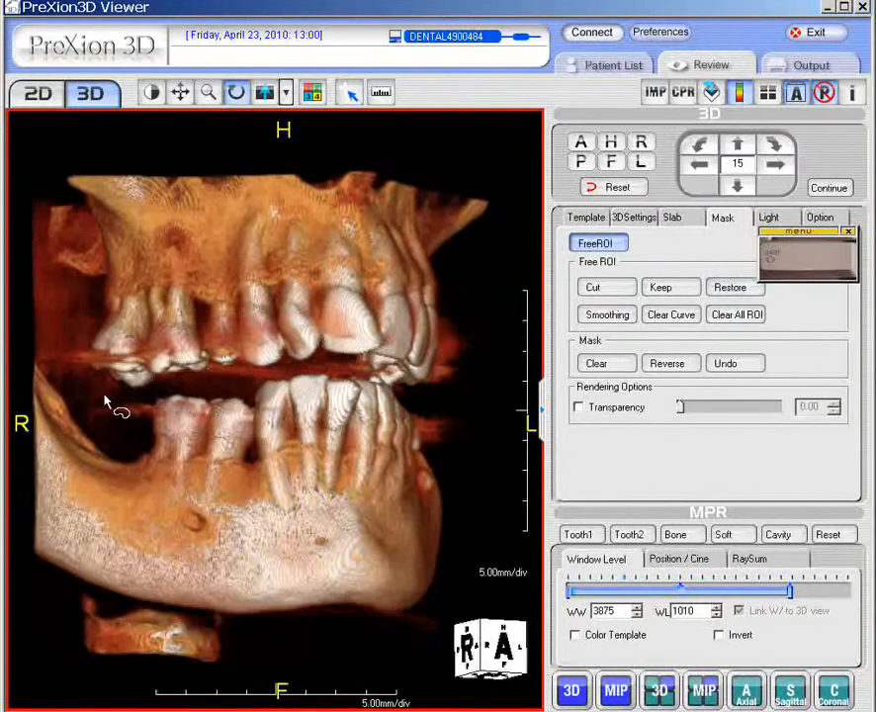
{"action": "mouse_move", "coordinate": [92, 382]}
{"action": "left_mouse_down"}
{"action": "mouse_move", "coordinate": [146, 393]}
{"action": "mouse_move", "coordinate": [224, 389]}
{"action": "mouse_move", "coordinate": [228, 191]}
{"action": "mouse_move", "coordinate": [226, 176]}
{"action": "mouse_move", "coordinate": [130, 174]}
{"action": "mouse_move", "coordinate": [93, 179]}
{"action": "mouse_move", "coordinate": [89, 190]}
{"action": "mouse_move", "coordinate": [88, 180]}
{"action": "left_mouse_up"}
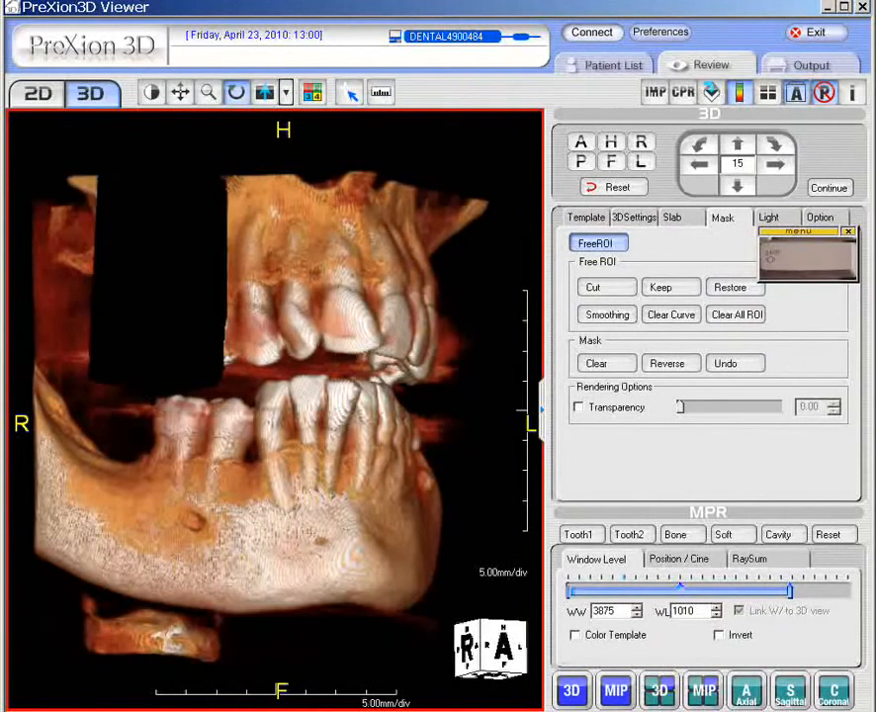
Reverse the mask to isolate the upper right molar block, then center it and rotate it to face its front cut surface
{"action": "left_click", "coordinate": [790, 257]}
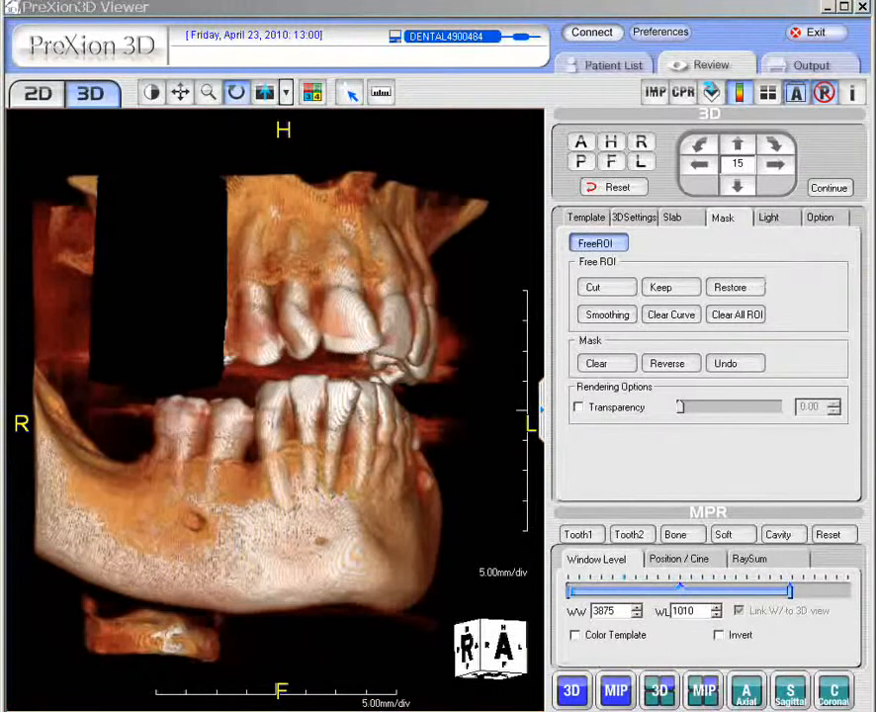
{"action": "left_click", "coordinate": [678, 366]}
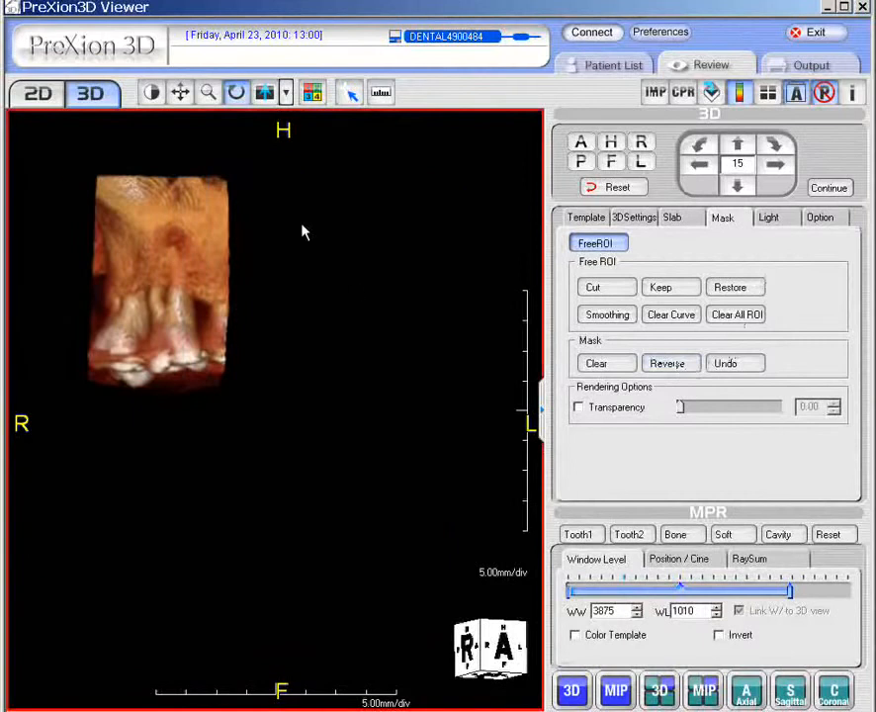
{"action": "middle_click_drag", "start_coordinate": [311, 250], "coordinate": [427, 312]}
{"action": "left_click_drag", "start_coordinate": [441, 342], "coordinate": [330, 348]}
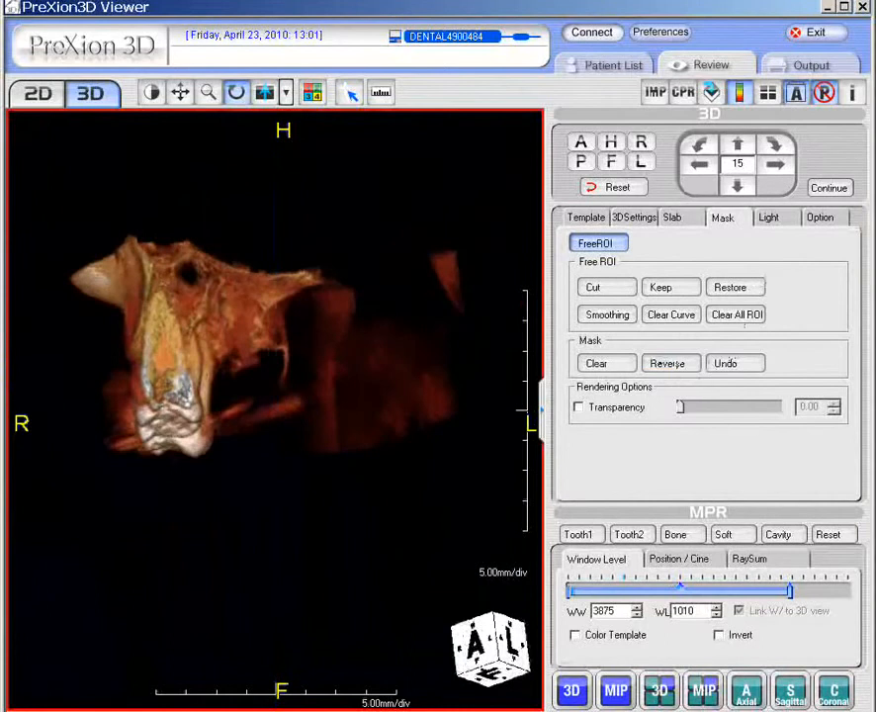
Outline the palate and soft tissue beside the isolated upper right molars with a Free ROI and cut them away
{"action": "left_click_drag", "start_coordinate": [871, 267], "coordinate": [818, 258]}
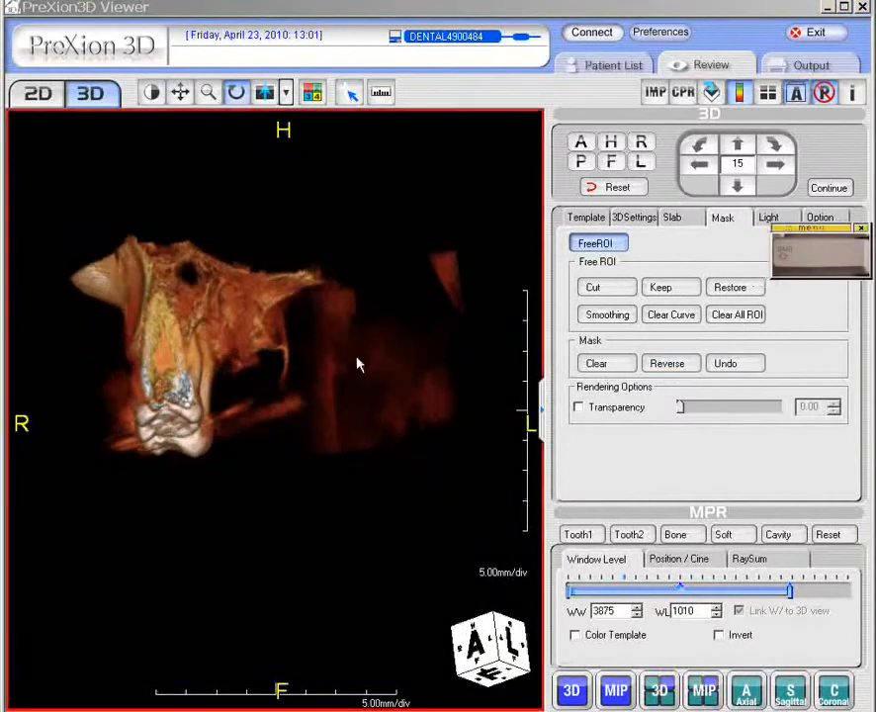
{"action": "mouse_move", "coordinate": [322, 454]}
{"action": "left_mouse_down"}
{"action": "mouse_move", "coordinate": [349, 473]}
{"action": "mouse_move", "coordinate": [448, 458]}
{"action": "mouse_move", "coordinate": [501, 303]}
{"action": "mouse_move", "coordinate": [493, 226]}
{"action": "mouse_move", "coordinate": [371, 235]}
{"action": "mouse_move", "coordinate": [339, 256]}
{"action": "mouse_move", "coordinate": [251, 253]}
{"action": "mouse_move", "coordinate": [225, 290]}
{"action": "mouse_move", "coordinate": [226, 420]}
{"action": "mouse_move", "coordinate": [265, 463]}
{"action": "mouse_move", "coordinate": [300, 464]}
{"action": "left_mouse_up"}
{"action": "left_click_drag", "start_coordinate": [795, 251], "coordinate": [823, 251]}
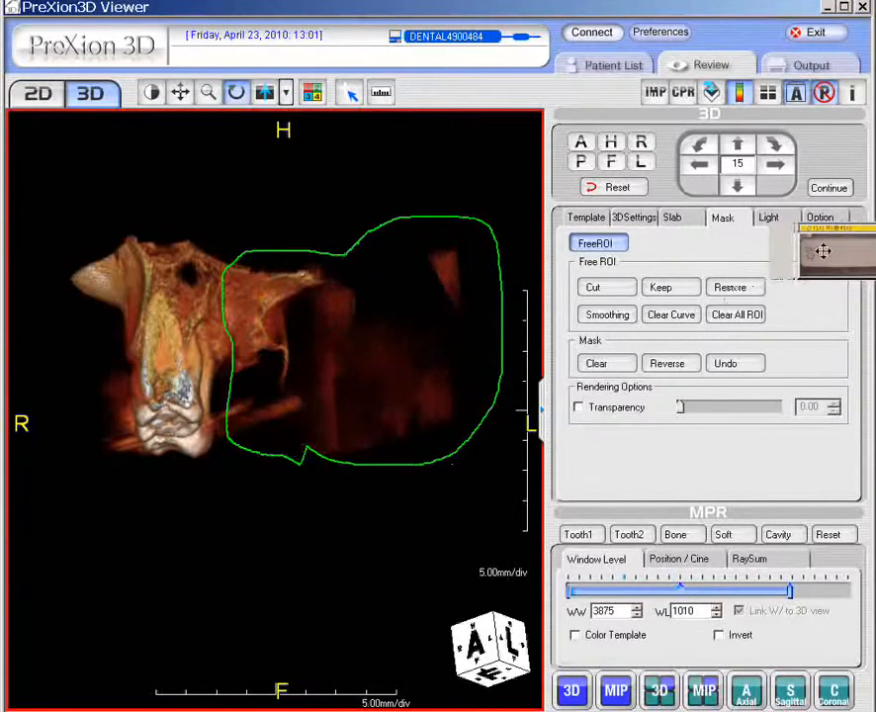
{"action": "left_click", "coordinate": [594, 287]}
Rotate the block to its inner side and cut a narrow oval Free ROI piece out between the two molars
{"action": "left_click_drag", "start_coordinate": [251, 368], "coordinate": [91, 348]}
{"action": "left_click_drag", "start_coordinate": [259, 333], "coordinate": [310, 292]}
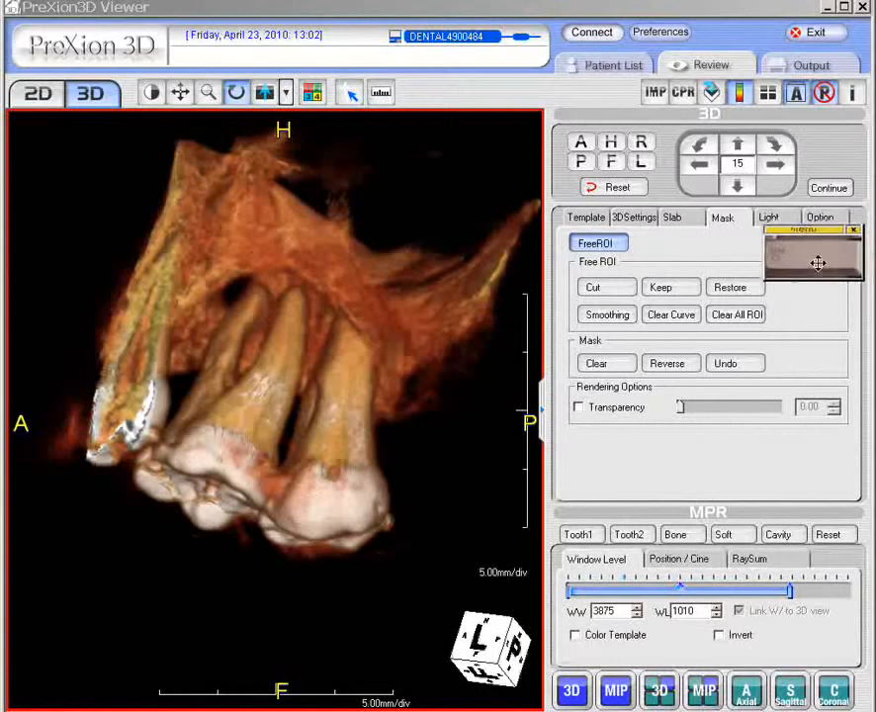
{"action": "left_click", "coordinate": [590, 287]}
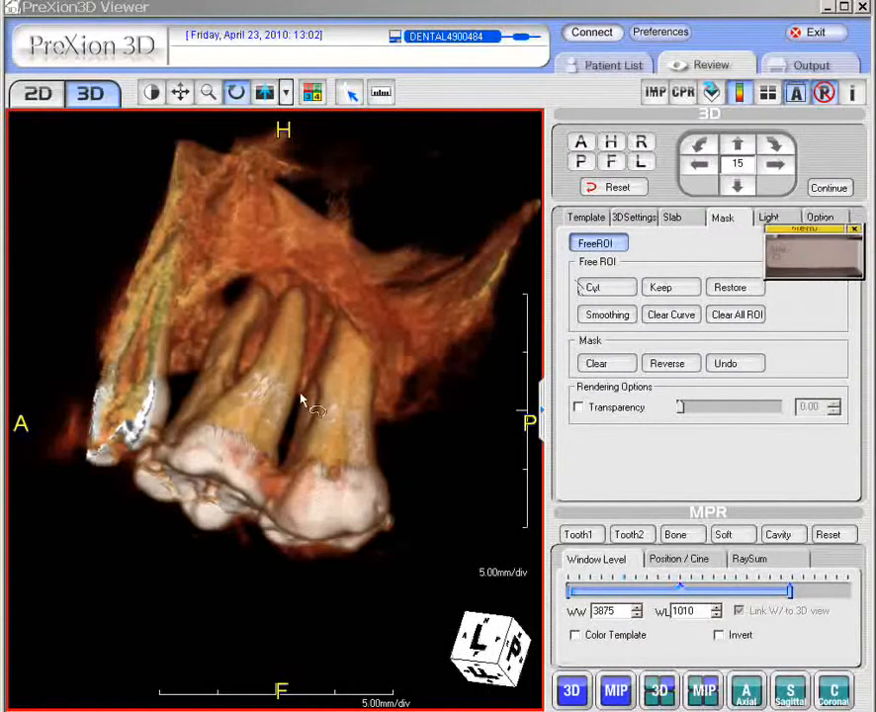
{"action": "mouse_move", "coordinate": [247, 510]}
{"action": "left_mouse_down"}
{"action": "mouse_move", "coordinate": [252, 519]}
{"action": "mouse_move", "coordinate": [291, 481]}
{"action": "mouse_move", "coordinate": [318, 370]}
{"action": "mouse_move", "coordinate": [316, 350]}
{"action": "mouse_move", "coordinate": [238, 313]}
{"action": "left_mouse_up"}
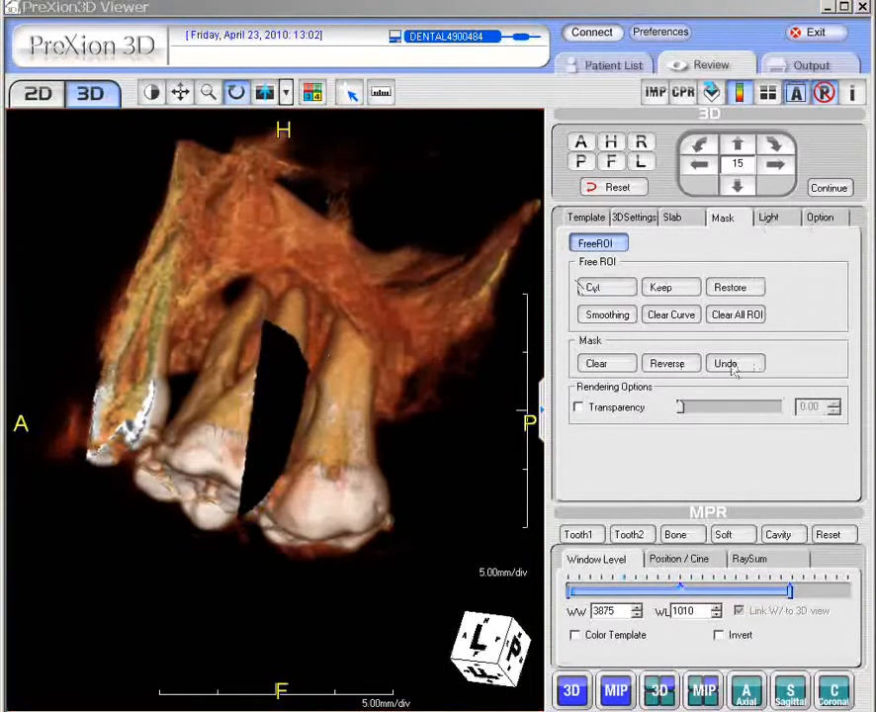
Undo the last two Free ROI cuts, the narrow oval piece and the palate side tissue
{"action": "left_click", "coordinate": [728, 364]}
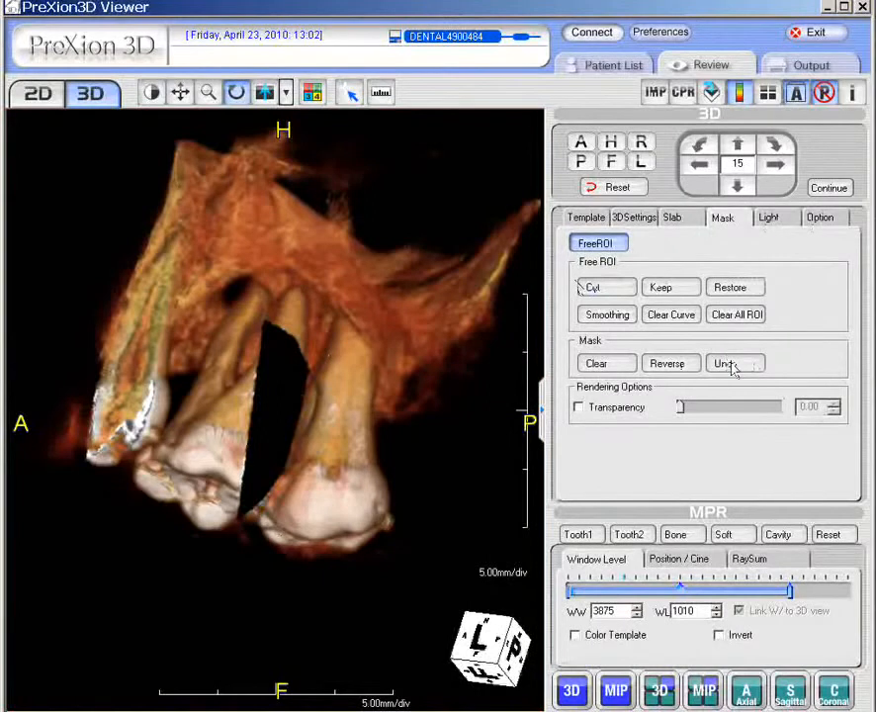
{"action": "left_click", "coordinate": [350, 434]}
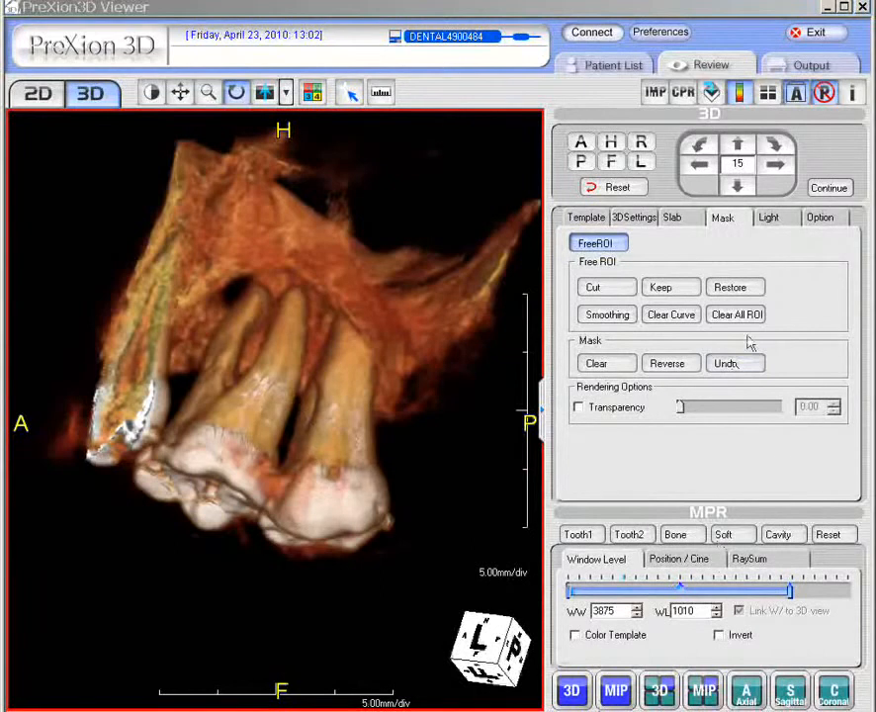
{"action": "left_click", "coordinate": [745, 365]}
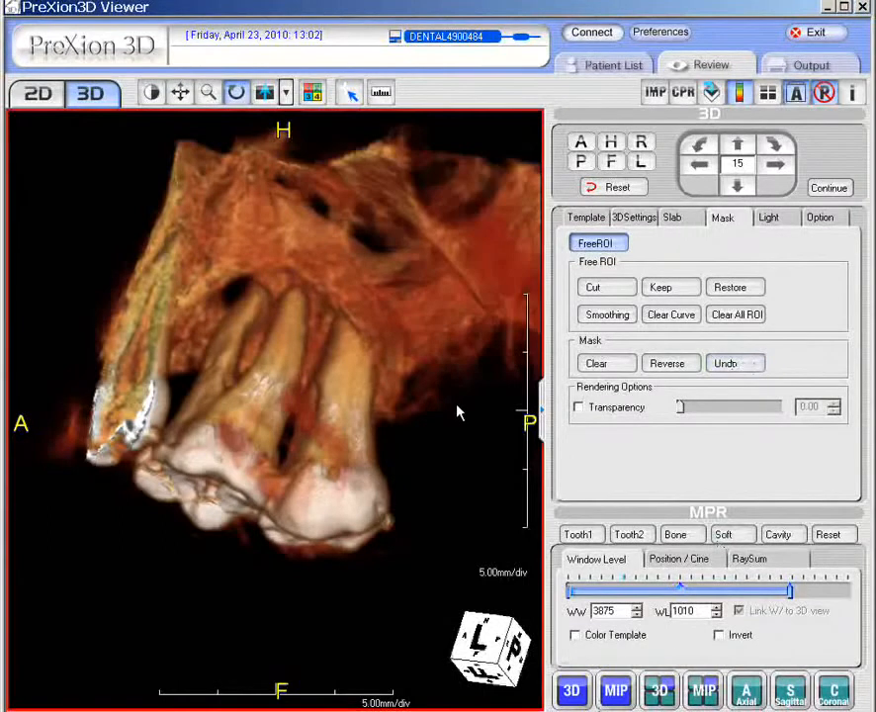
Clear the entire mask to restore the full jaw volume, and reset the 3D view orientation
{"action": "left_click", "coordinate": [612, 366]}
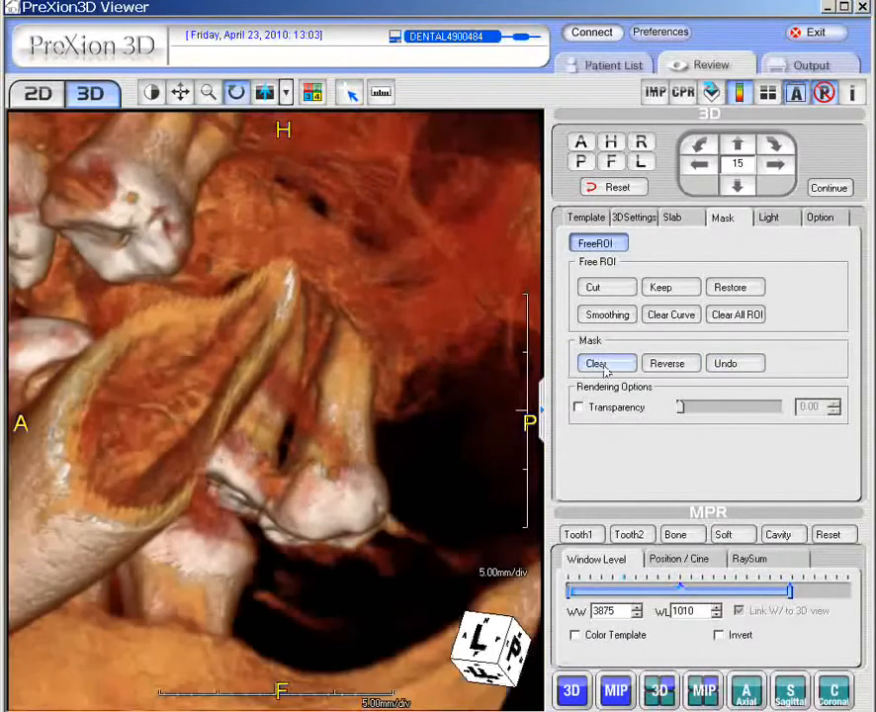
{"action": "left_click", "coordinate": [613, 187]}
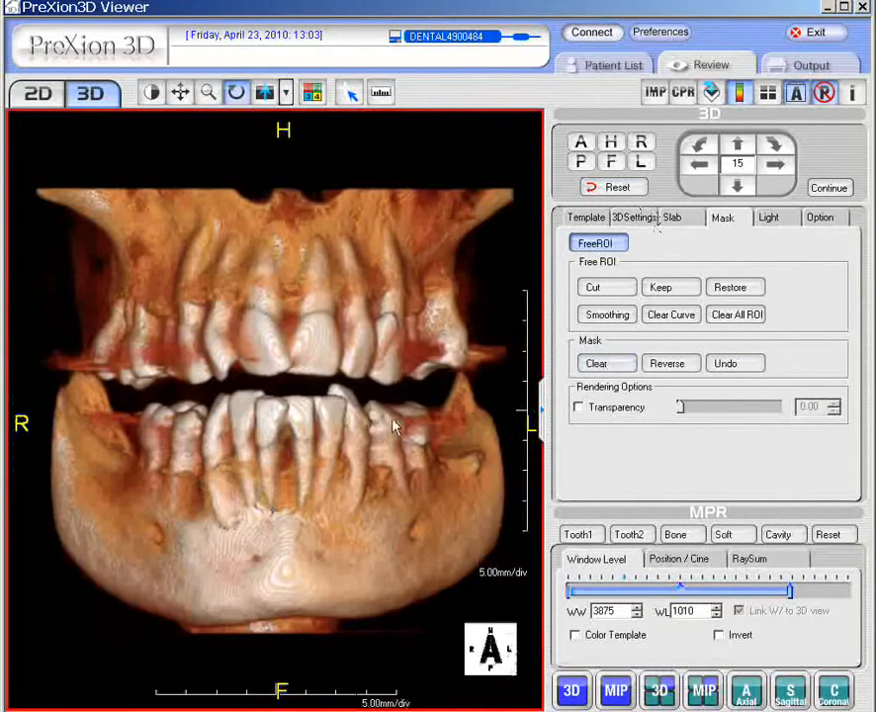
Outline the upper right molar region point by point with a Free ROI from a right oblique view and cut it out
{"action": "left_click_drag", "start_coordinate": [237, 415], "coordinate": [307, 407]}
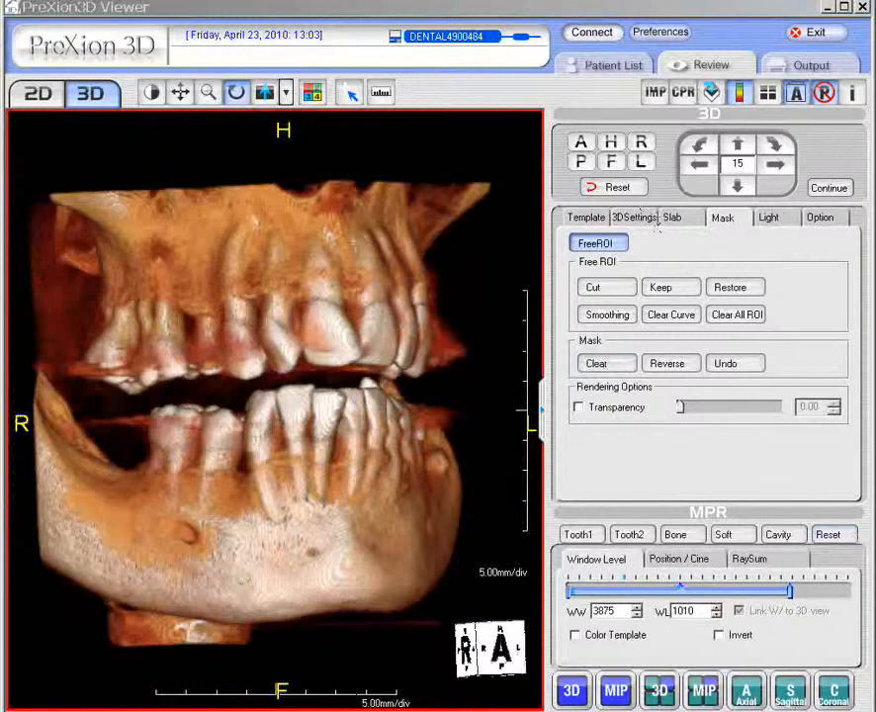
{"action": "left_click_drag", "start_coordinate": [875, 267], "coordinate": [820, 262]}
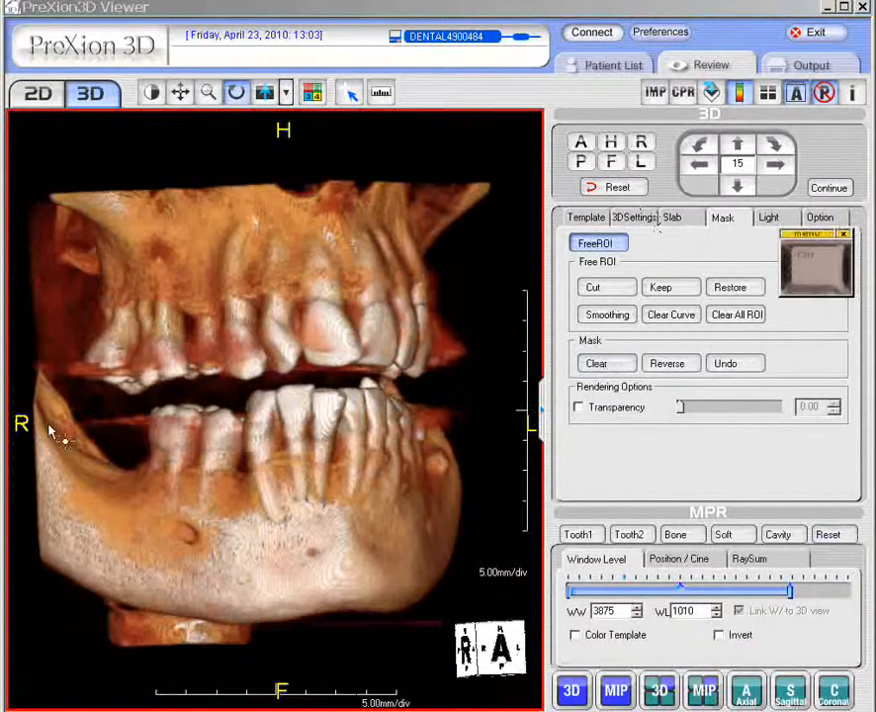
{"action": "left_click", "coordinate": [109, 404]}
{"action": "left_click", "coordinate": [138, 402]}
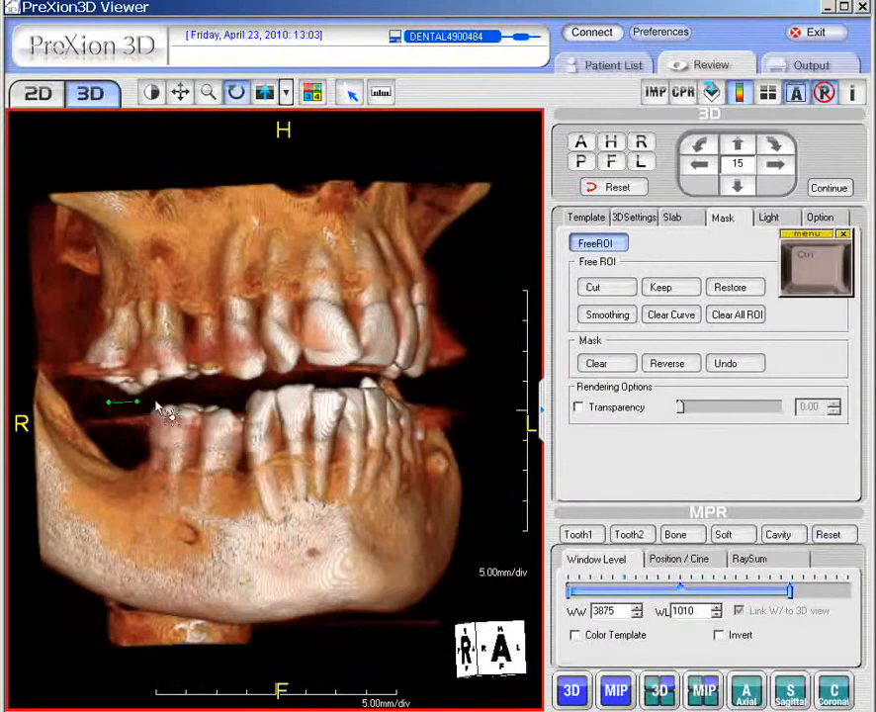
{"action": "left_click", "coordinate": [176, 399]}
{"action": "left_click", "coordinate": [211, 398]}
{"action": "left_click", "coordinate": [210, 345]}
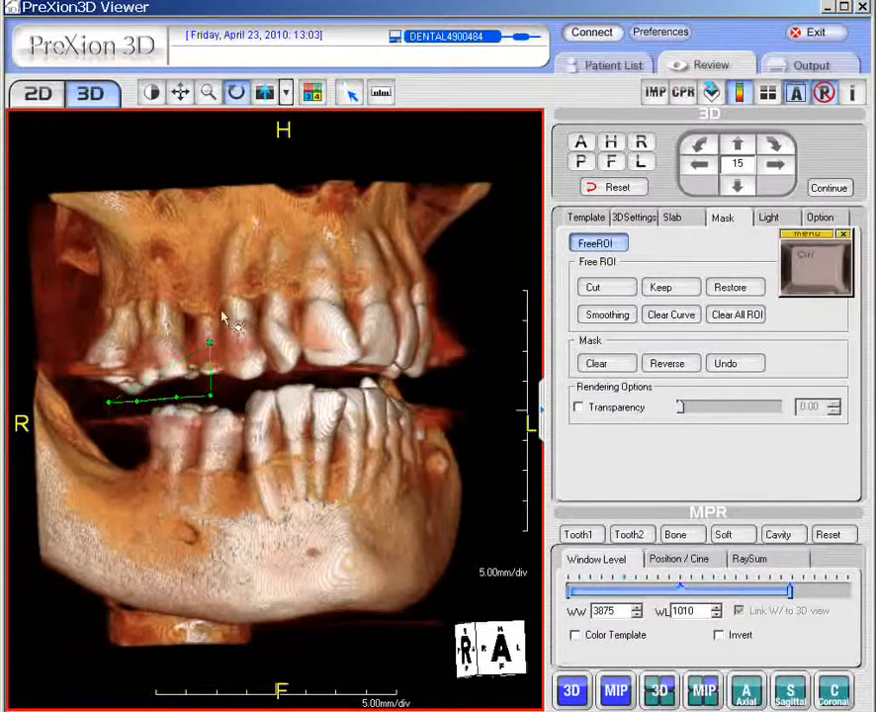
{"action": "left_click", "coordinate": [210, 264]}
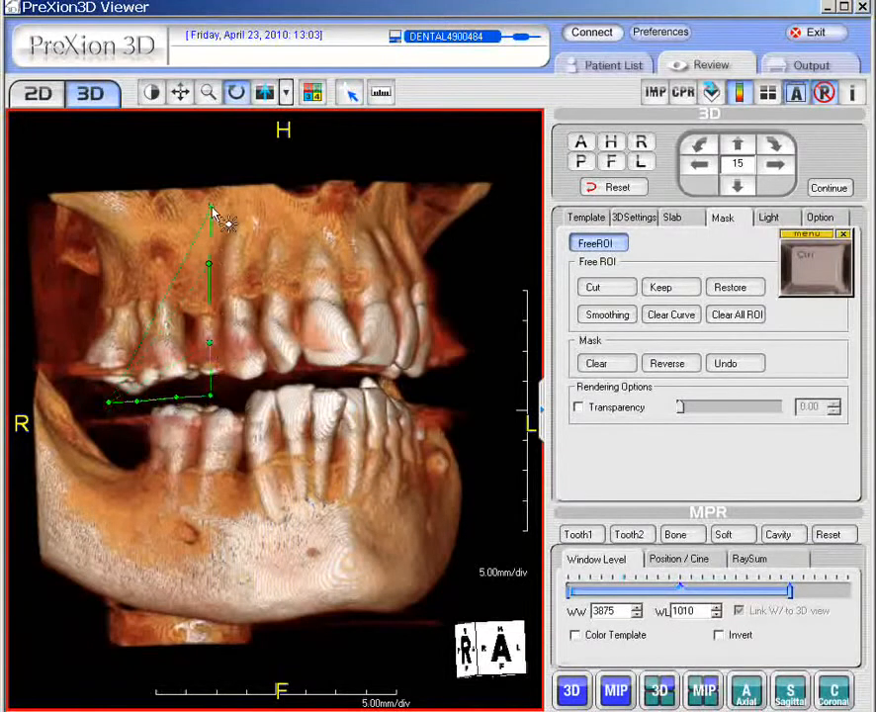
{"action": "left_click", "coordinate": [206, 188]}
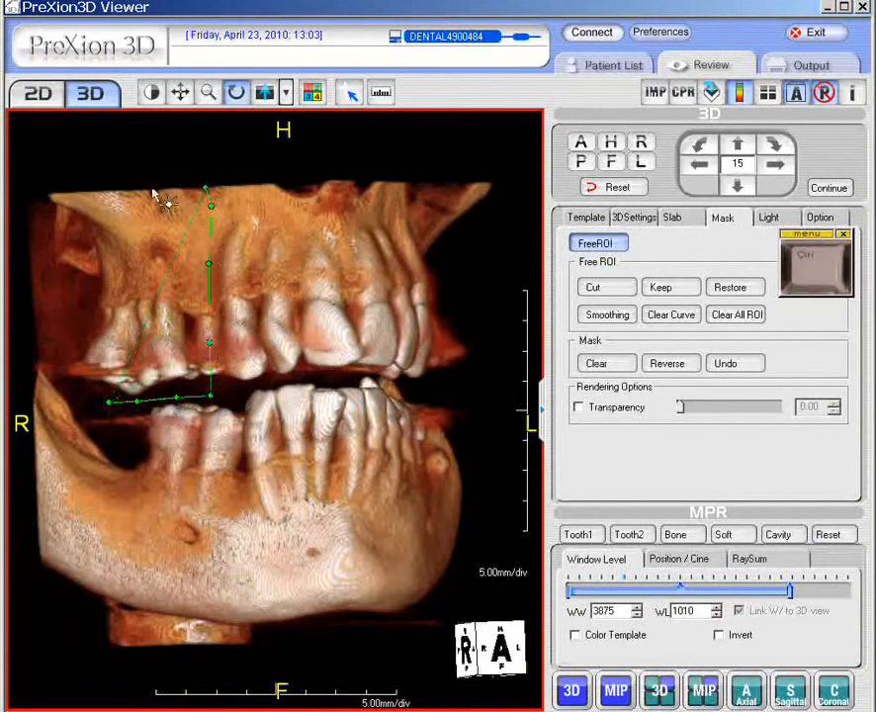
{"action": "left_click", "coordinate": [151, 186]}
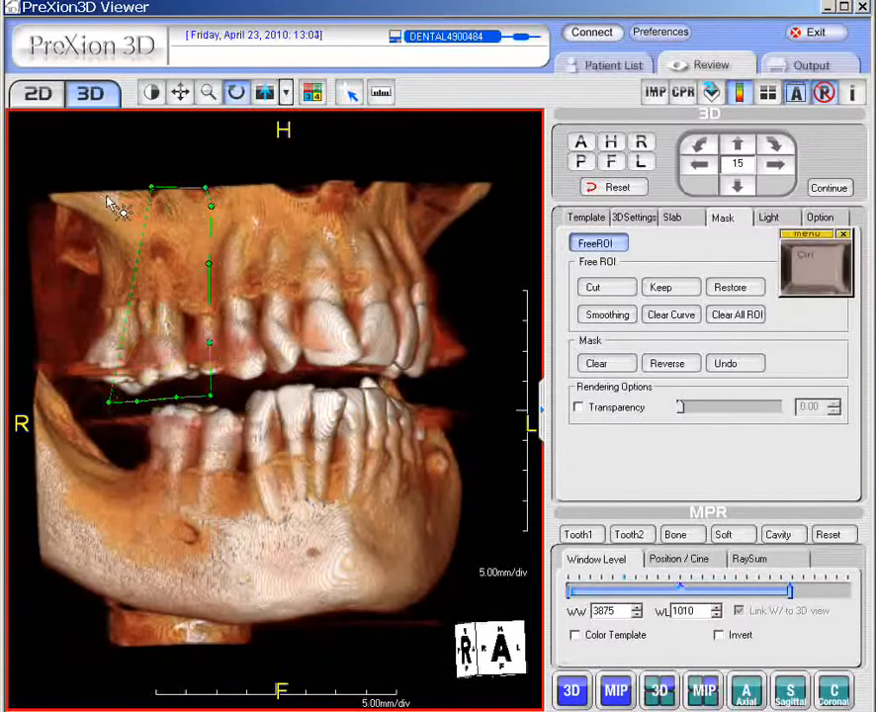
{"action": "left_click", "coordinate": [106, 196]}
{"action": "left_click", "coordinate": [78, 212]}
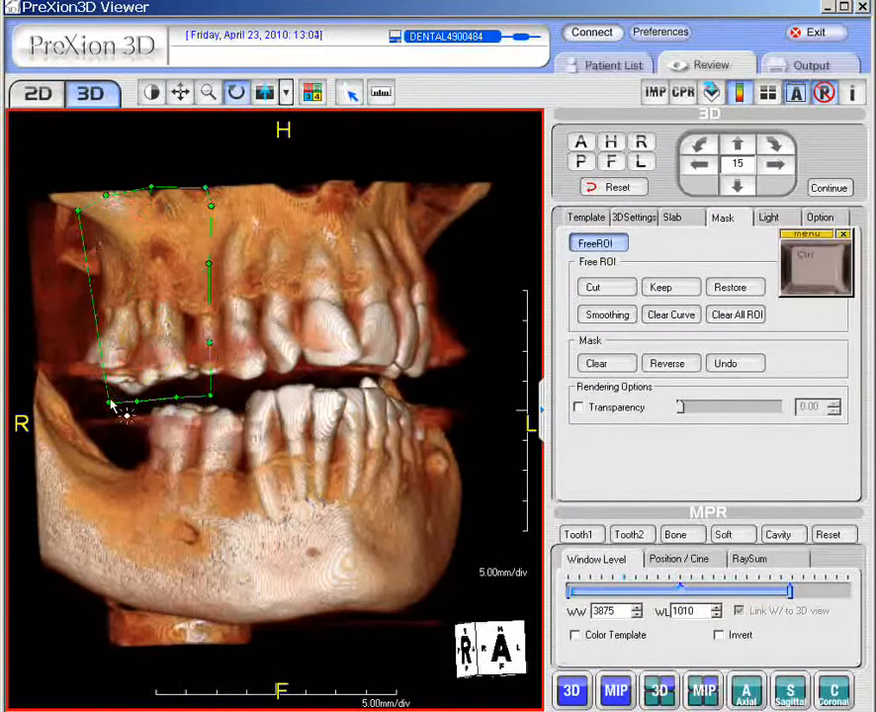
{"action": "left_click_drag", "start_coordinate": [106, 406], "coordinate": [78, 404]}
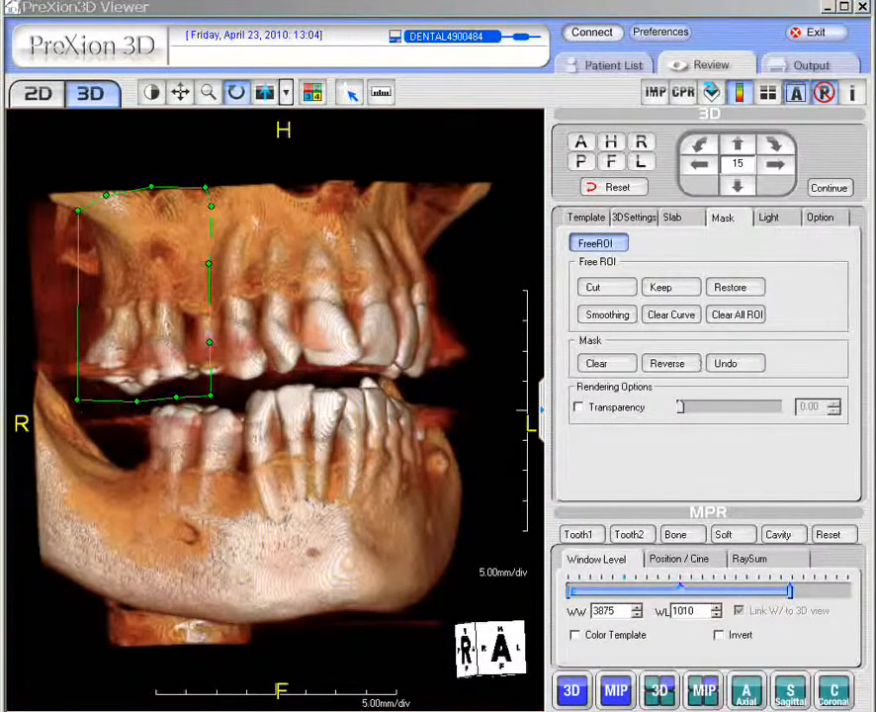
{"action": "left_click", "coordinate": [598, 285]}
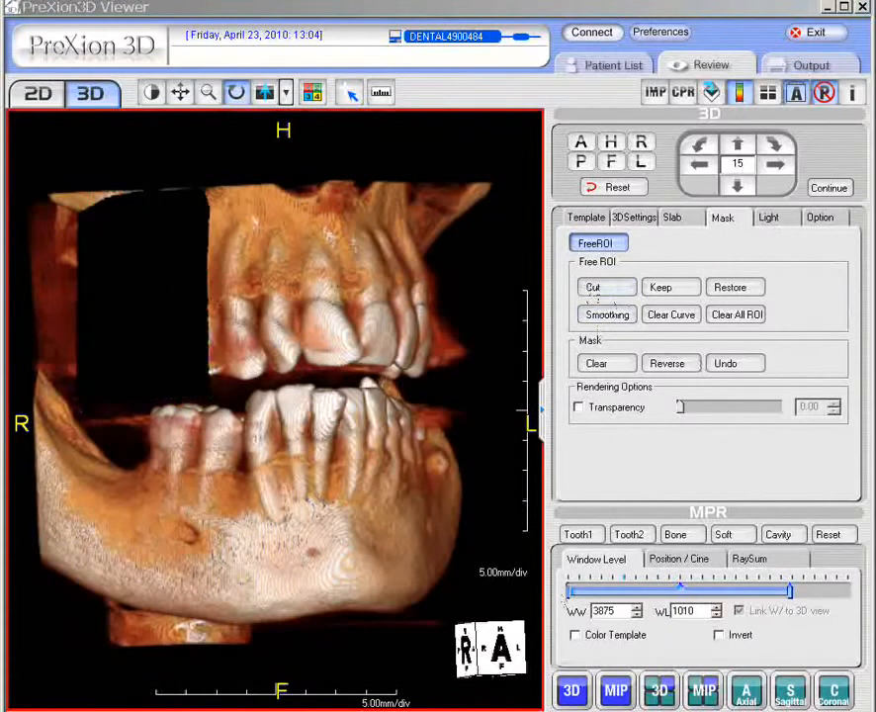
Reverse the mask so only the outlined upper right molar block is shown, and center the block in the 3D view
{"action": "left_click", "coordinate": [667, 363]}
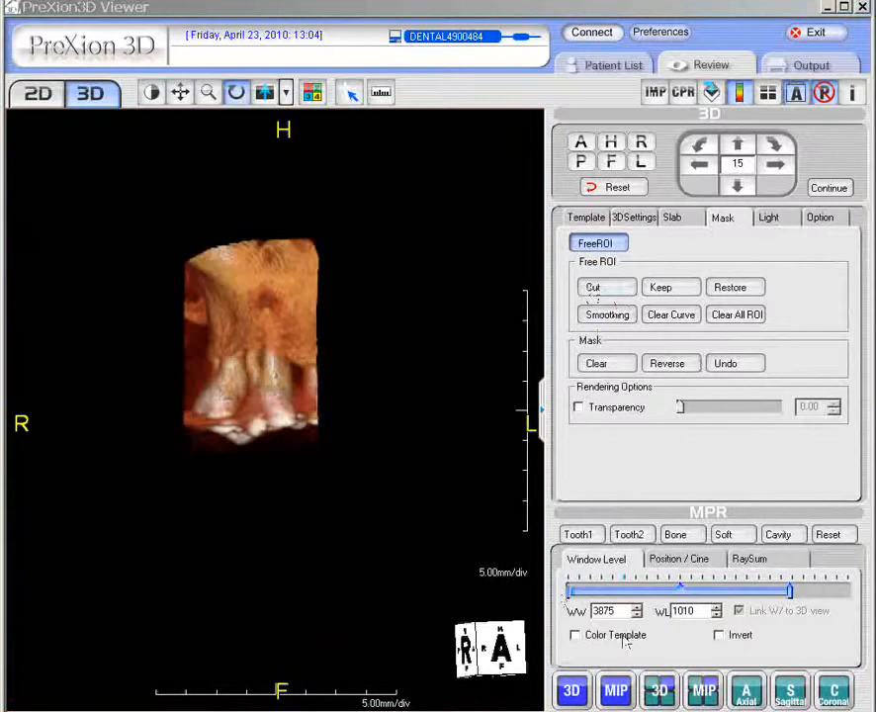
{"action": "left_click", "coordinate": [671, 367]}
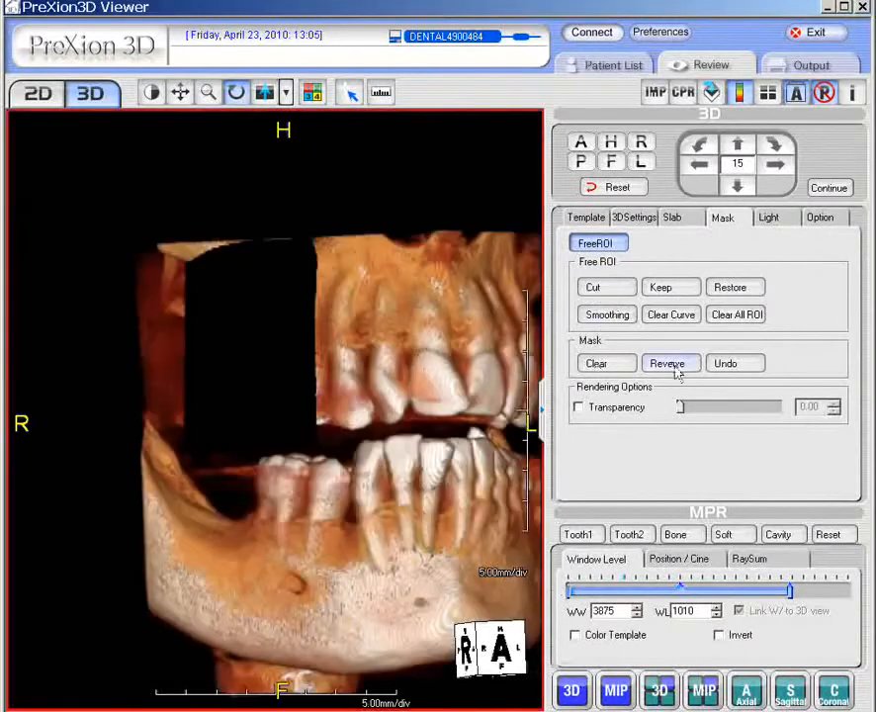
{"action": "left_click", "coordinate": [676, 365]}
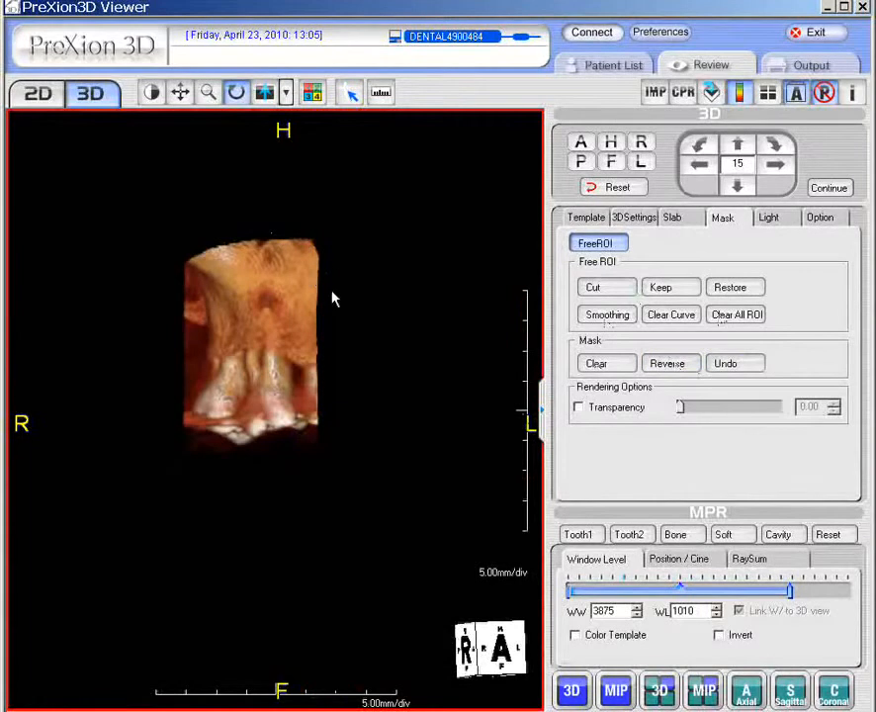
{"action": "middle_click_drag", "start_coordinate": [271, 236], "coordinate": [289, 262]}
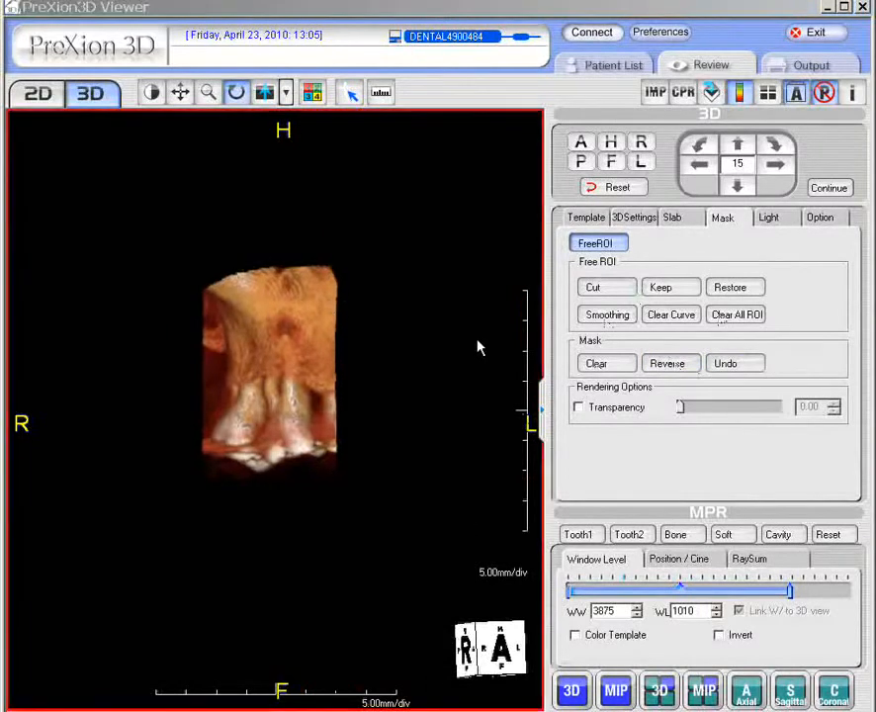
Turn on Slab display for the isolated molar block and move the slab back and forth through the teeth
{"action": "left_click", "coordinate": [678, 222]}
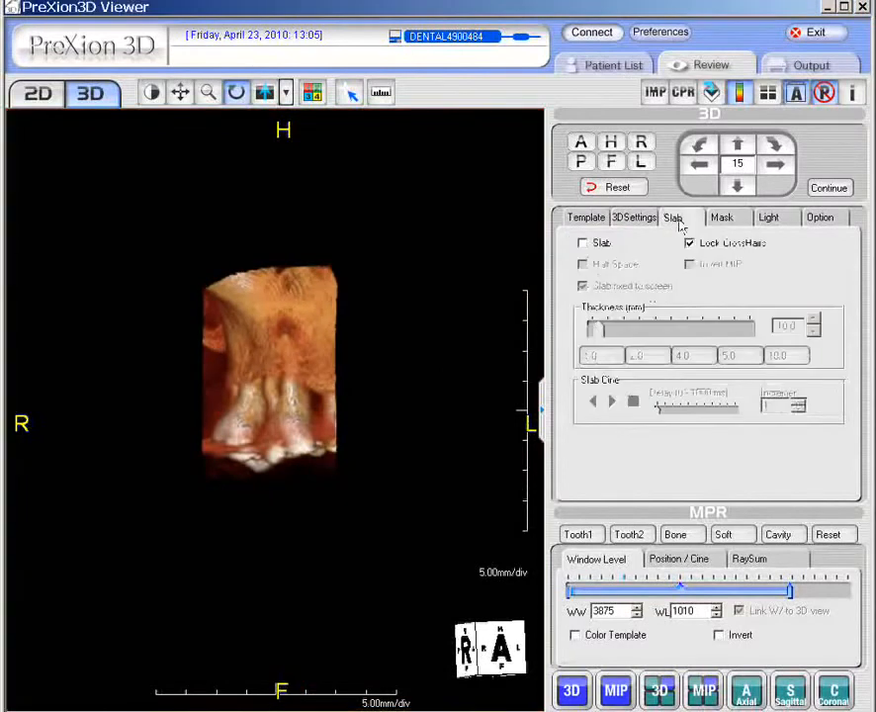
{"action": "left_click", "coordinate": [584, 245]}
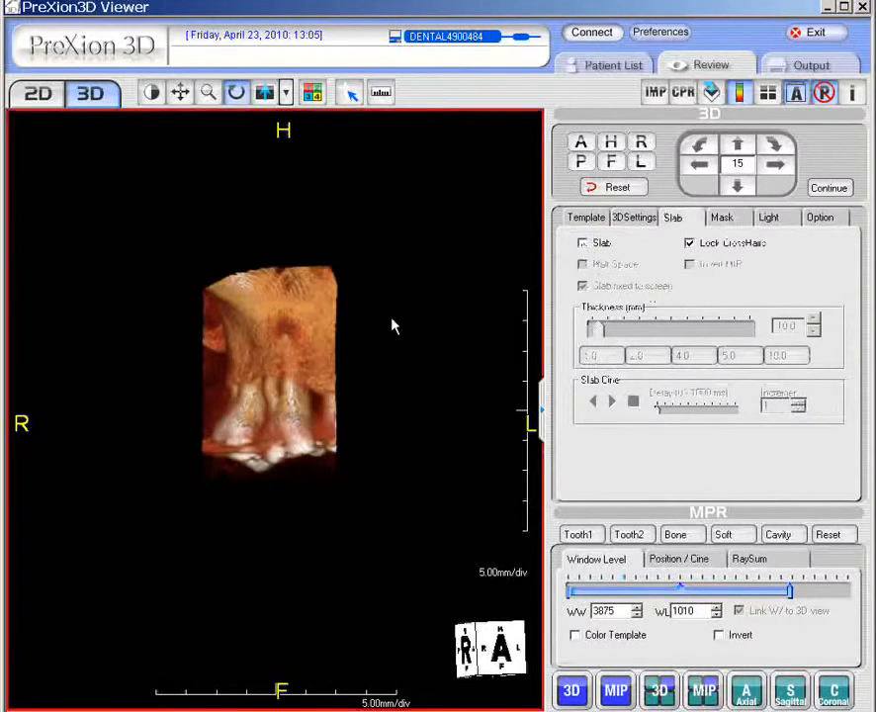
{"action": "left_click", "coordinate": [584, 244]}
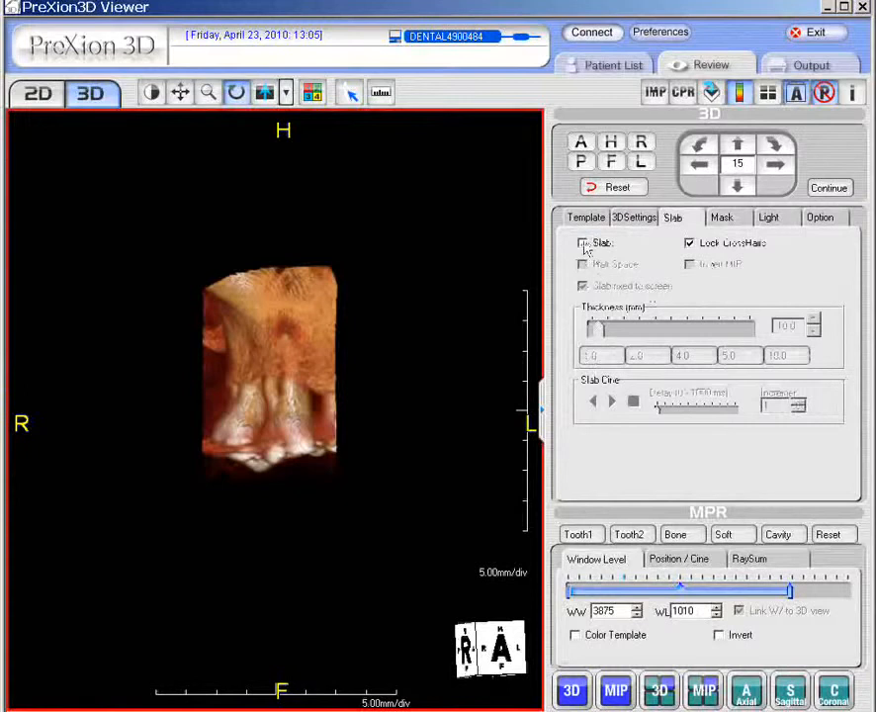
{"action": "left_click", "coordinate": [584, 244]}
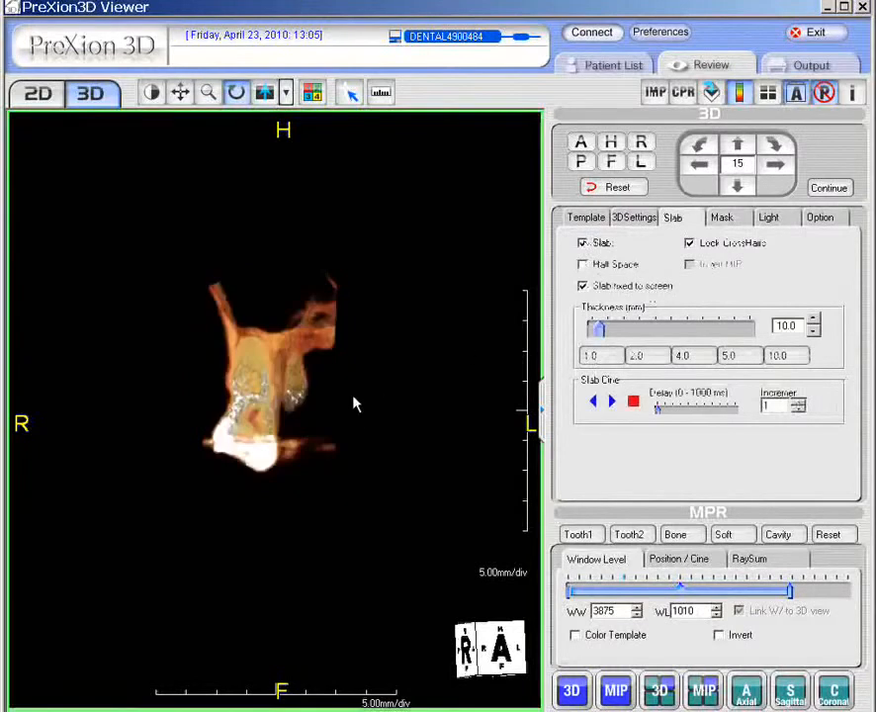
{"action": "scroll", "coordinate": [354, 405], "scroll_direction": "down", "scroll_amount": 3}
{"action": "scroll", "coordinate": [354, 406], "scroll_direction": "up", "scroll_amount": 2}
{"action": "scroll", "coordinate": [353, 407], "scroll_direction": "up", "scroll_amount": 3}
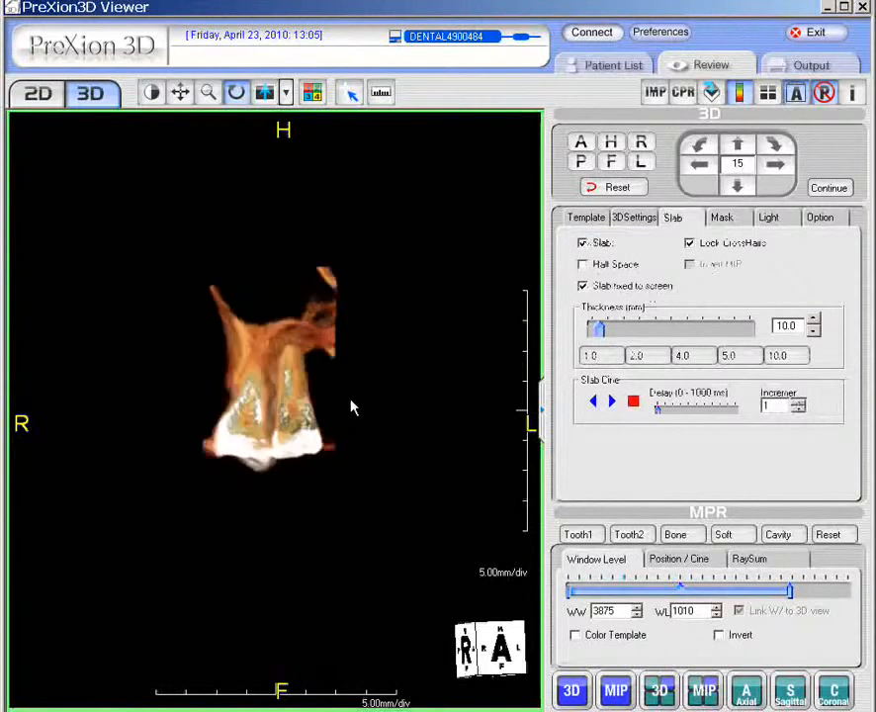
{"action": "scroll", "coordinate": [354, 407], "scroll_direction": "up", "scroll_amount": 2}
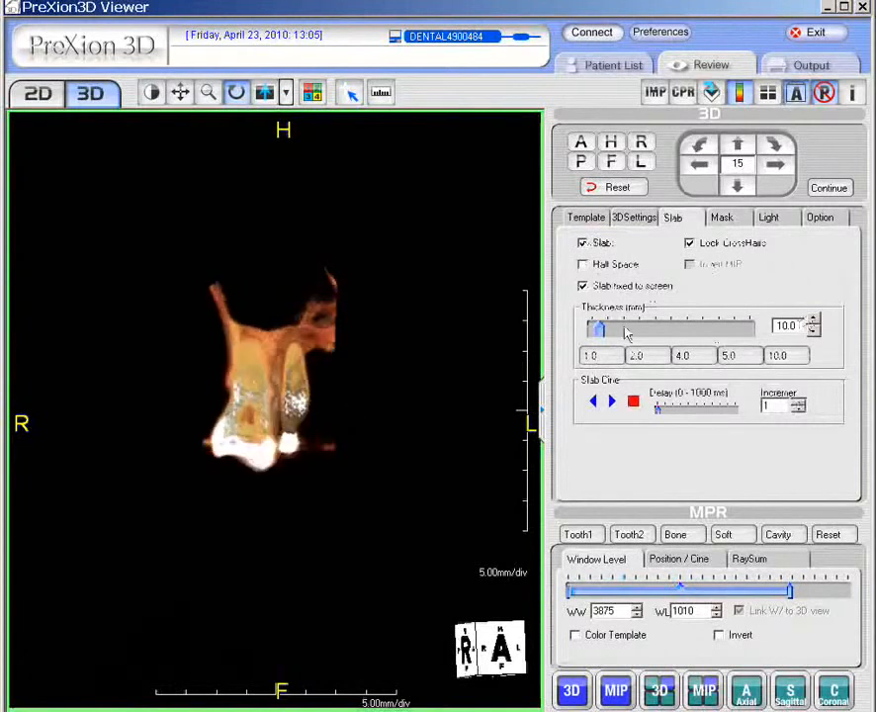
Increase the slab thickness of the isolated molar block to 21.0 mm
{"action": "left_click", "coordinate": [816, 322]}
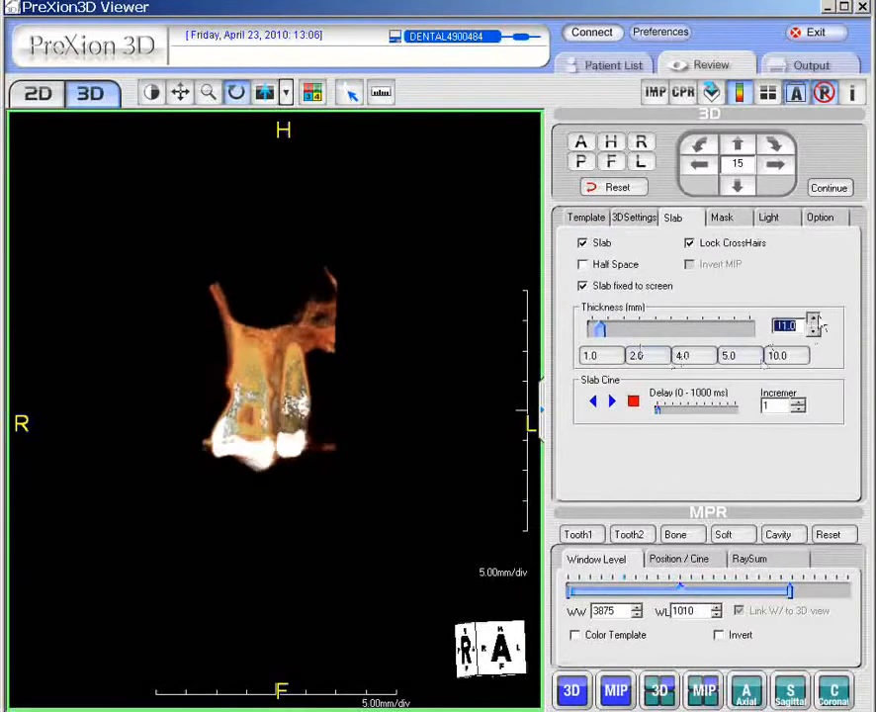
{"action": "left_click", "coordinate": [816, 321]}
{"action": "left_click", "coordinate": [816, 321]}
{"action": "left_click", "coordinate": [816, 321]}
{"action": "left_click", "coordinate": [816, 322]}
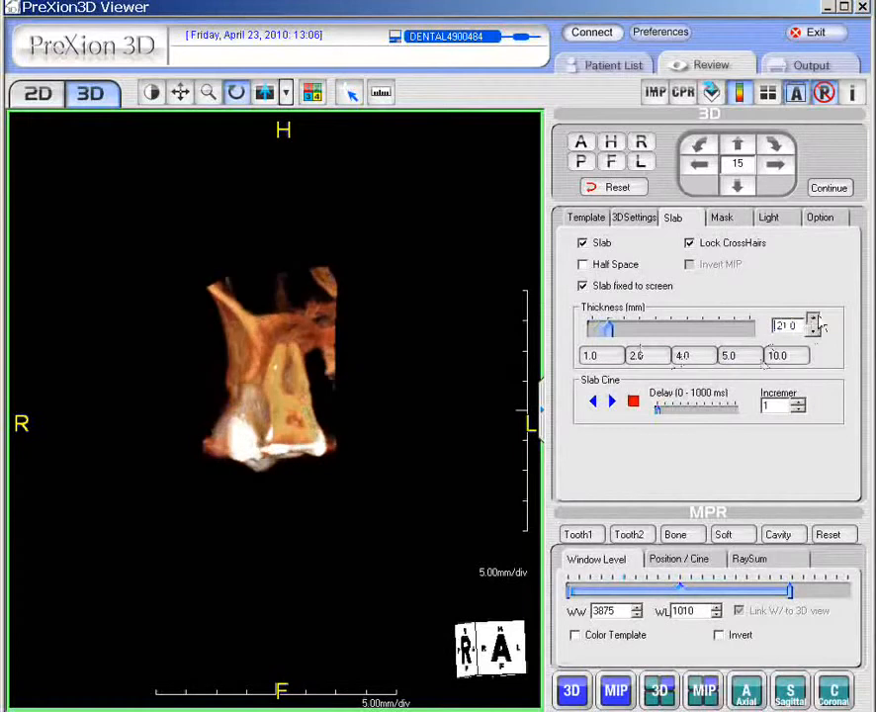
Increase the slab thickness of the isolated molar block to 24.0 mm, then widen it further to 58.0 mm
{"action": "left_click", "coordinate": [815, 322]}
{"action": "left_click", "coordinate": [815, 322]}
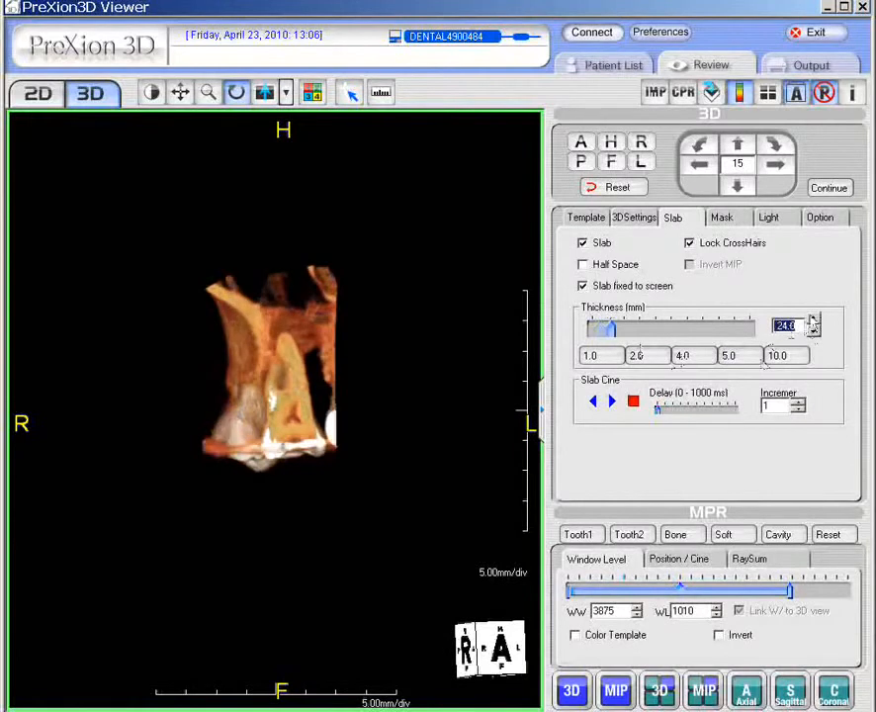
{"action": "left_click", "coordinate": [615, 333]}
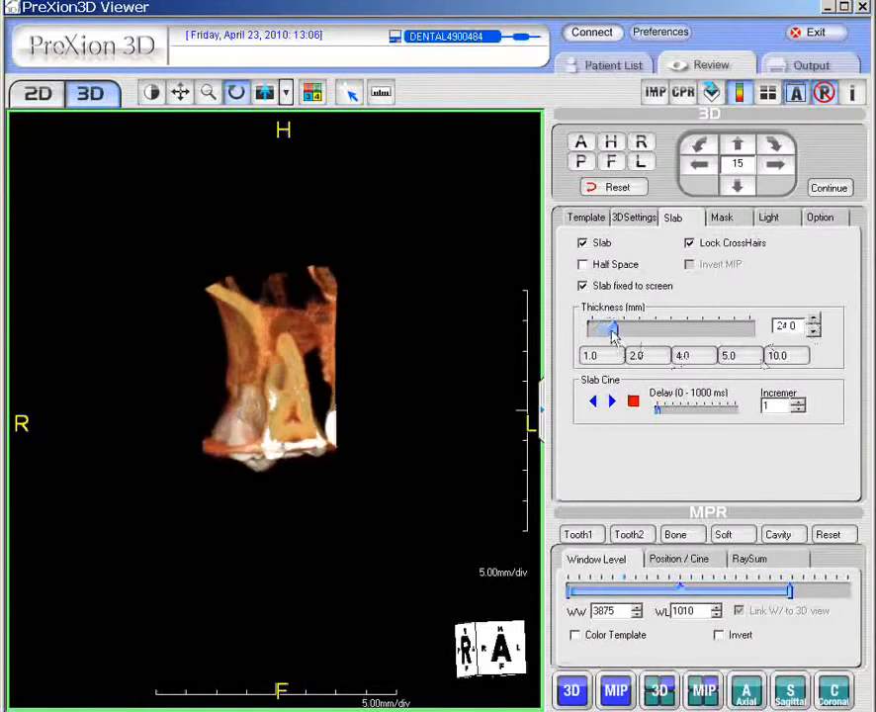
{"action": "left_click_drag", "start_coordinate": [615, 333], "coordinate": [647, 333]}
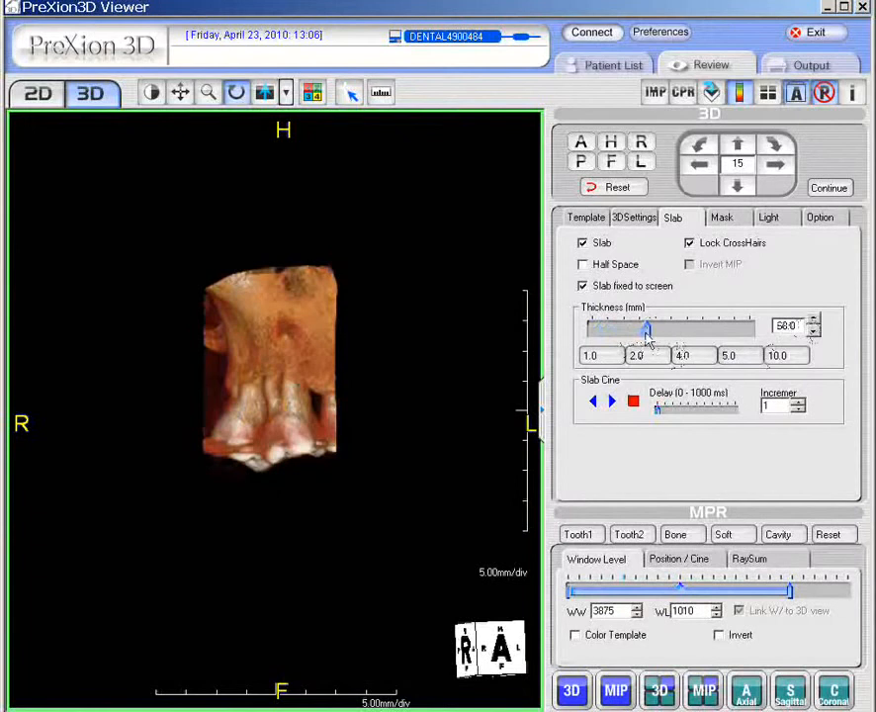
{"action": "left_click_drag", "start_coordinate": [648, 335], "coordinate": [642, 335]}
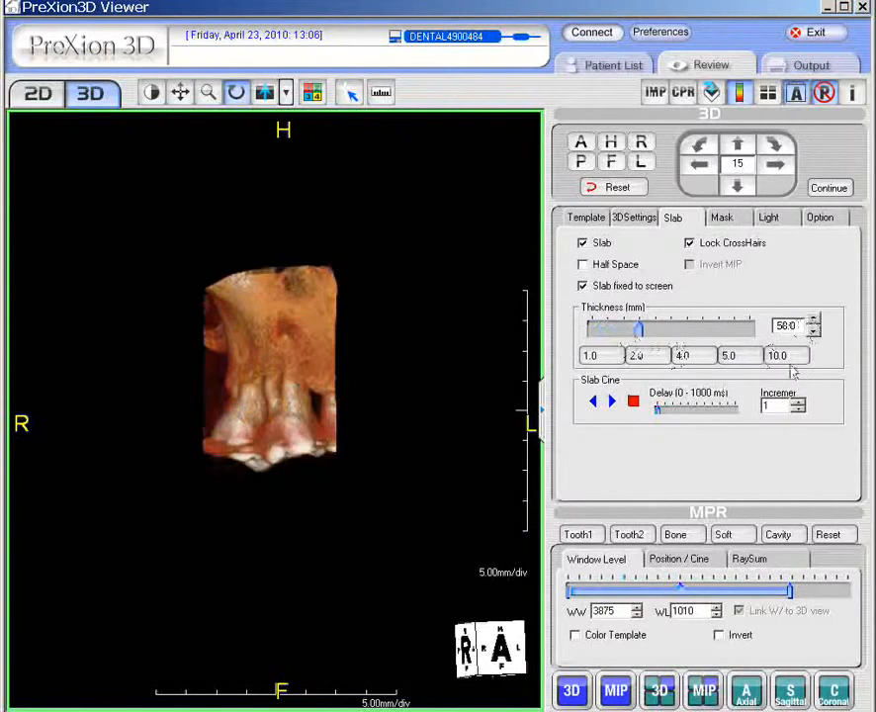
Reduce the slab thickness through the 10.0 and 5.0 presets to 1.0 mm, enlarge the block and move the slab through the molars
{"action": "left_click", "coordinate": [788, 361]}
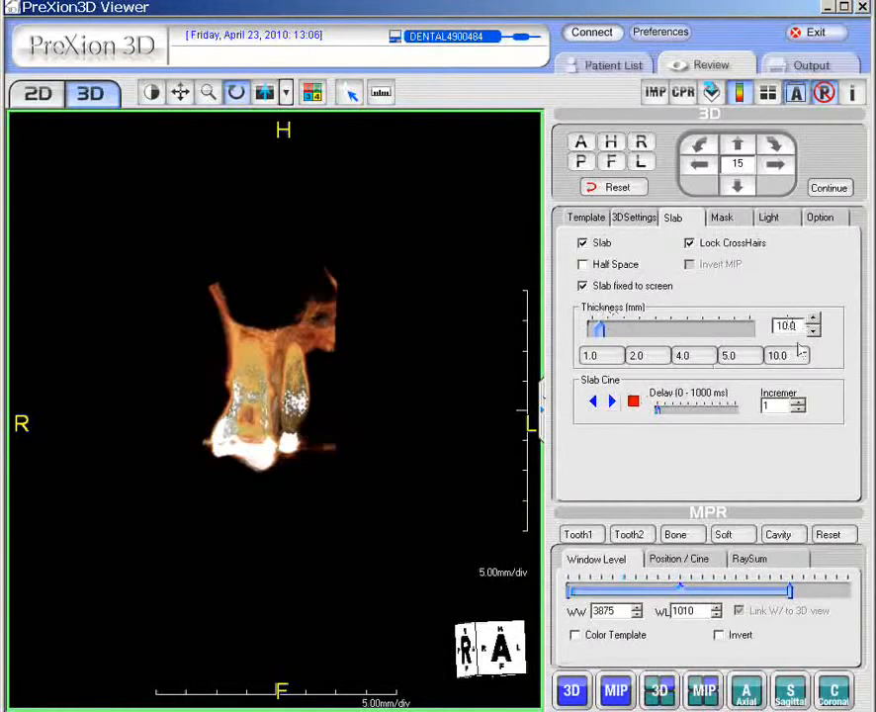
{"action": "left_click", "coordinate": [728, 356]}
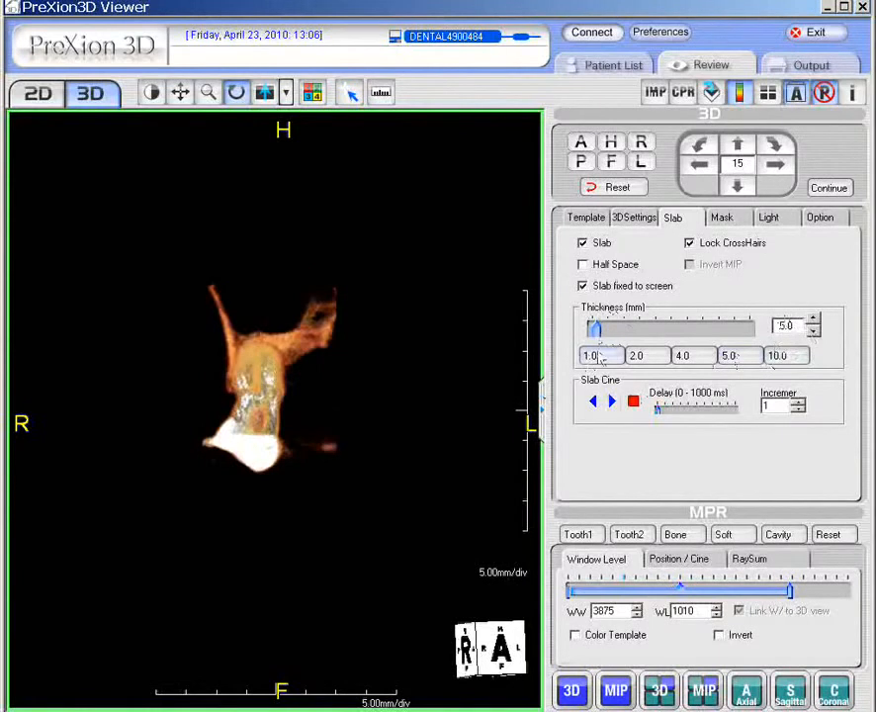
{"action": "left_click", "coordinate": [598, 360]}
{"action": "scroll", "coordinate": [377, 356], "scroll_direction": "down", "scroll_amount": 5}
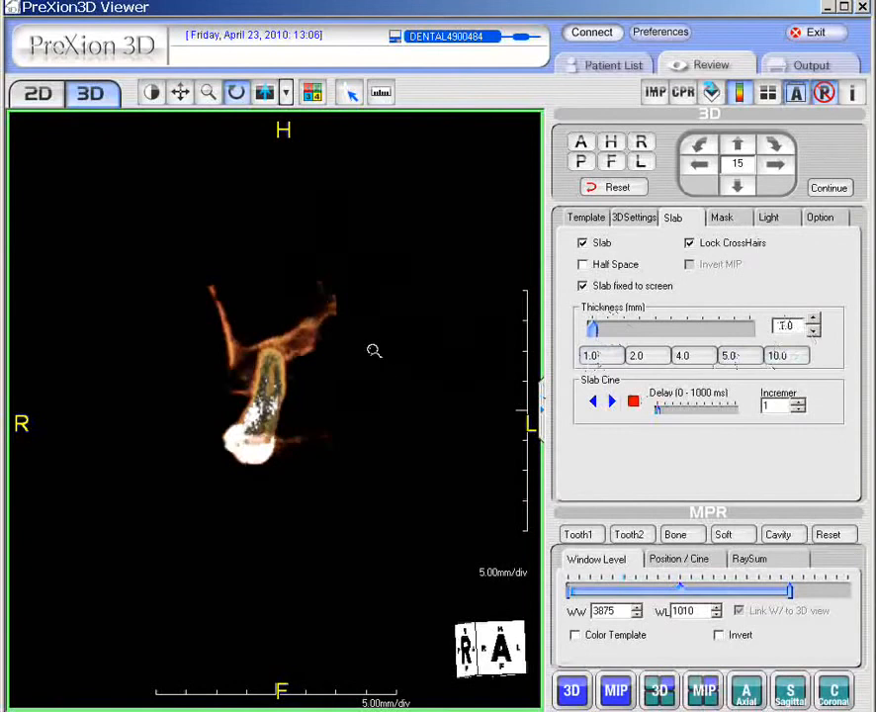
{"action": "scroll", "coordinate": [377, 356], "scroll_direction": "down", "scroll_amount": 4}
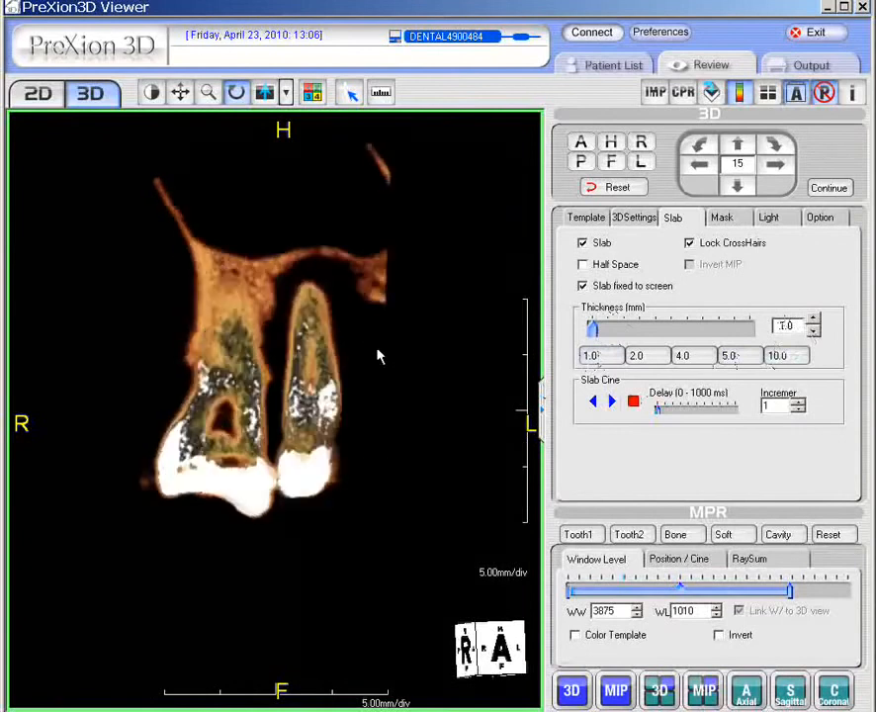
{"action": "scroll", "coordinate": [392, 340], "scroll_direction": "down", "scroll_amount": 4}
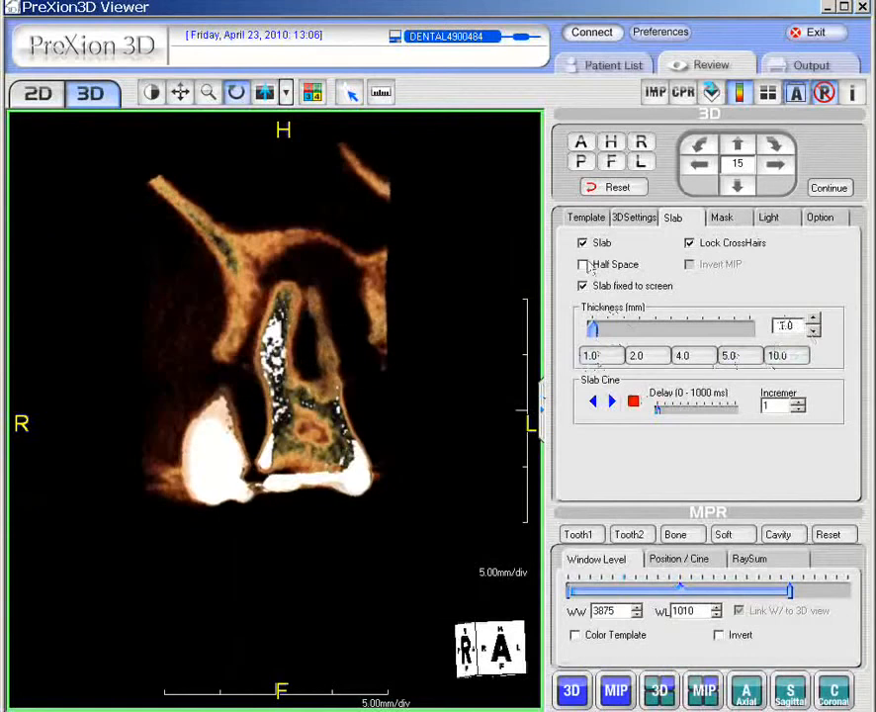
Apply the standard 3D Perio template to the thin molar slab
{"action": "left_click", "coordinate": [586, 218]}
{"action": "scroll", "coordinate": [801, 422], "scroll_direction": "down", "scroll_amount": 2}
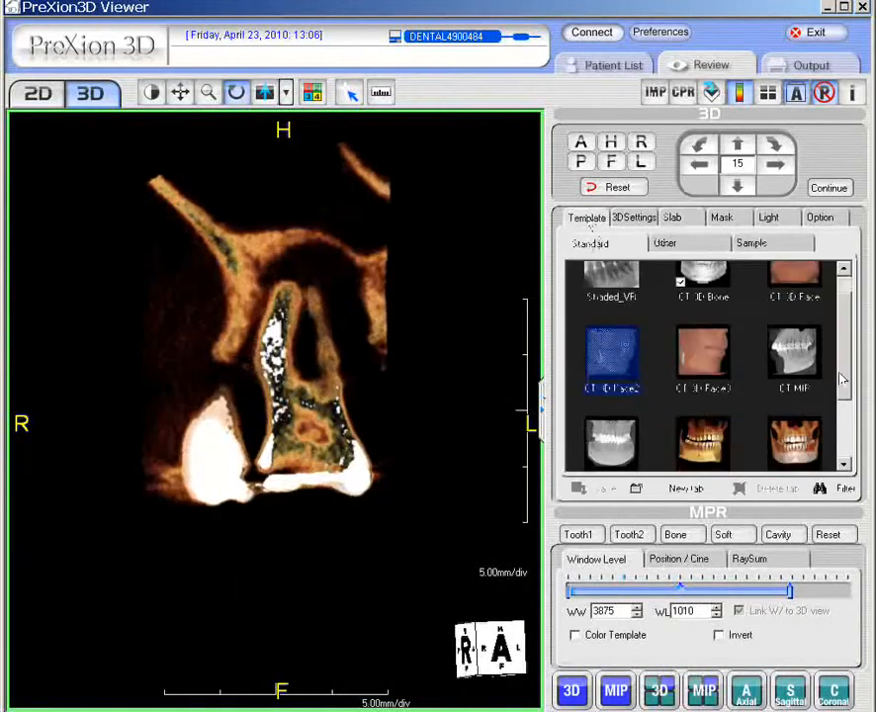
{"action": "left_click", "coordinate": [795, 389]}
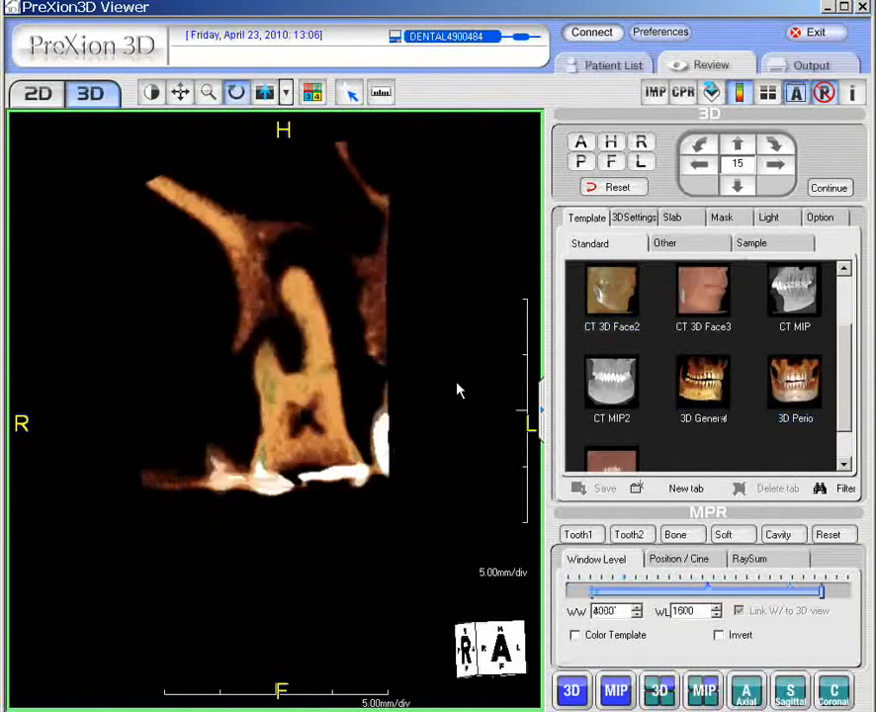
Rotate the molar block to view it from below and move the slab through the crowns, roots and surrounding bone
{"action": "left_click_drag", "start_coordinate": [458, 391], "coordinate": [351, 176]}
{"action": "scroll", "coordinate": [380, 268], "scroll_direction": "down", "scroll_amount": 3}
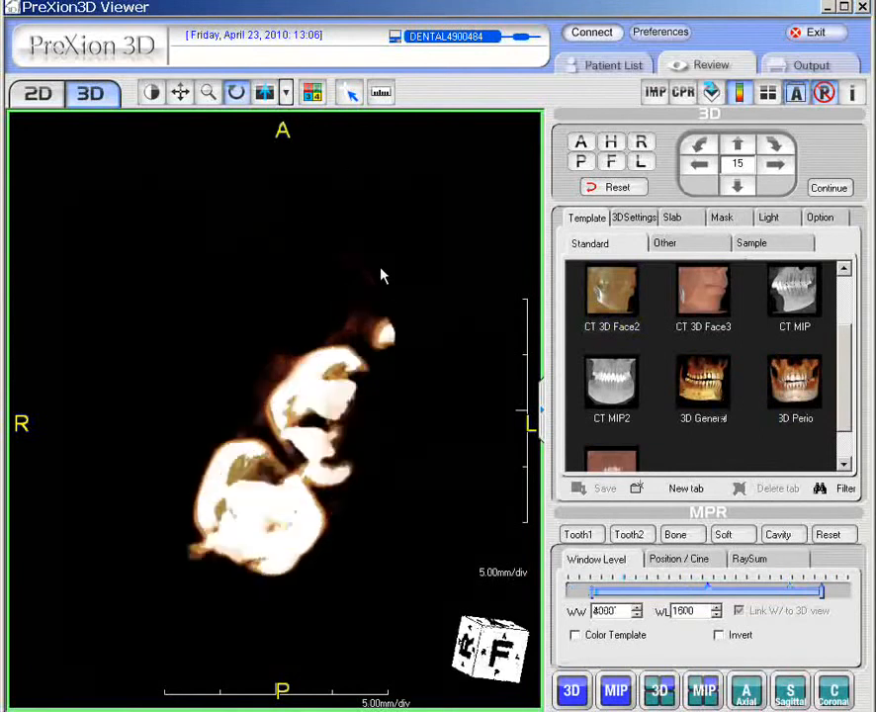
{"action": "scroll", "coordinate": [380, 268], "scroll_direction": "up", "scroll_amount": 2}
{"action": "scroll", "coordinate": [382, 275], "scroll_direction": "up", "scroll_amount": 4}
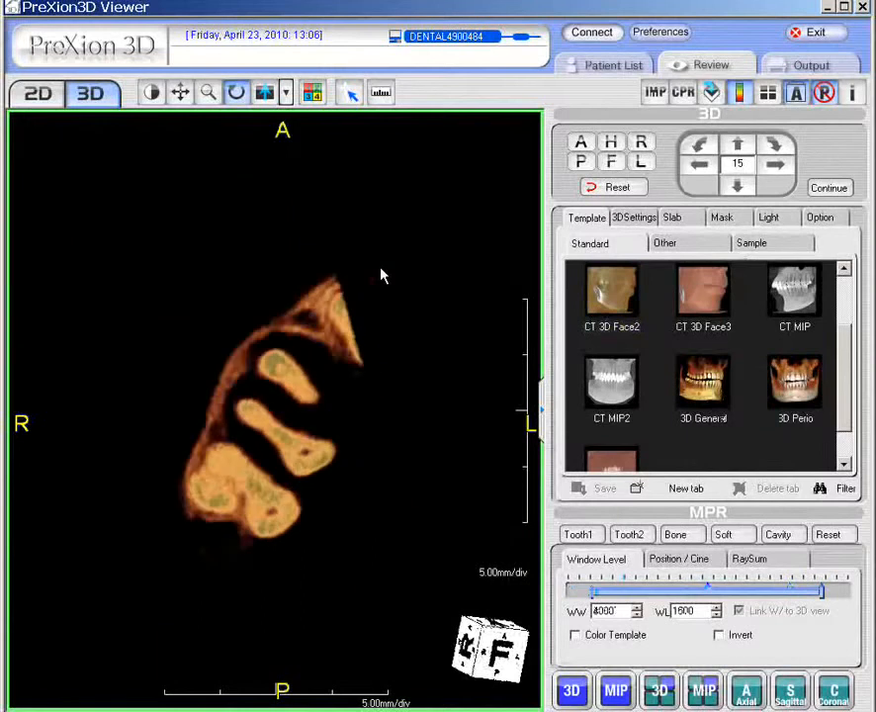
{"action": "scroll", "coordinate": [384, 276], "scroll_direction": "up", "scroll_amount": 3}
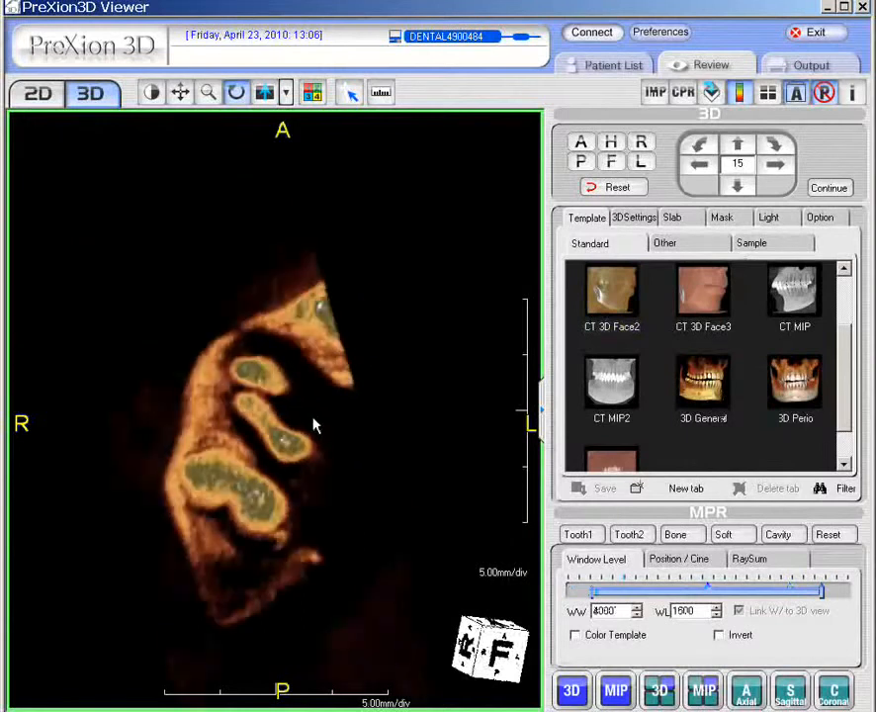
{"action": "scroll", "coordinate": [314, 423], "scroll_direction": "up", "scroll_amount": 4}
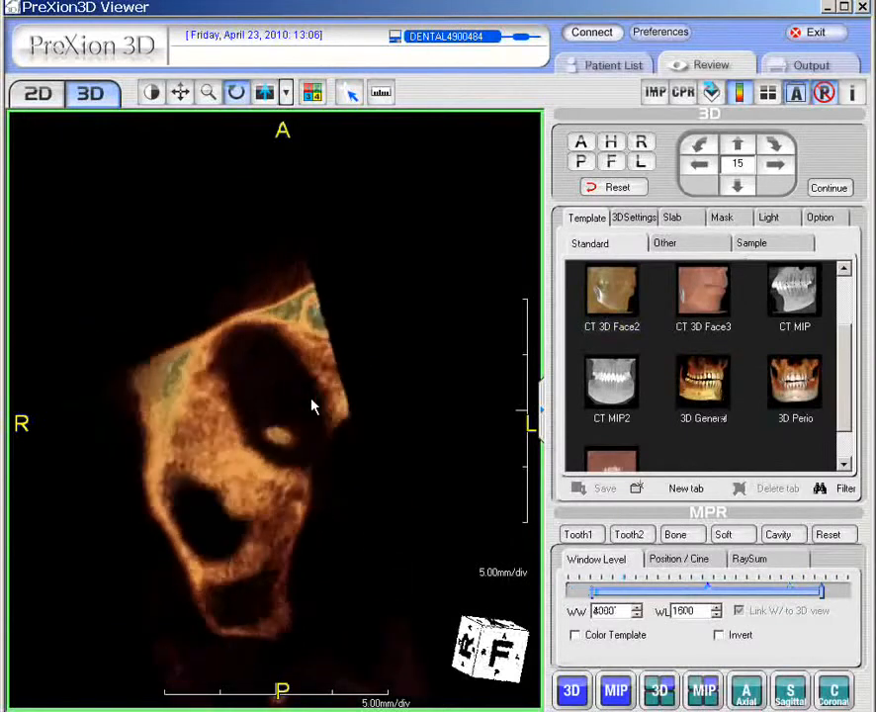
{"action": "scroll", "coordinate": [319, 392], "scroll_direction": "up", "scroll_amount": 3}
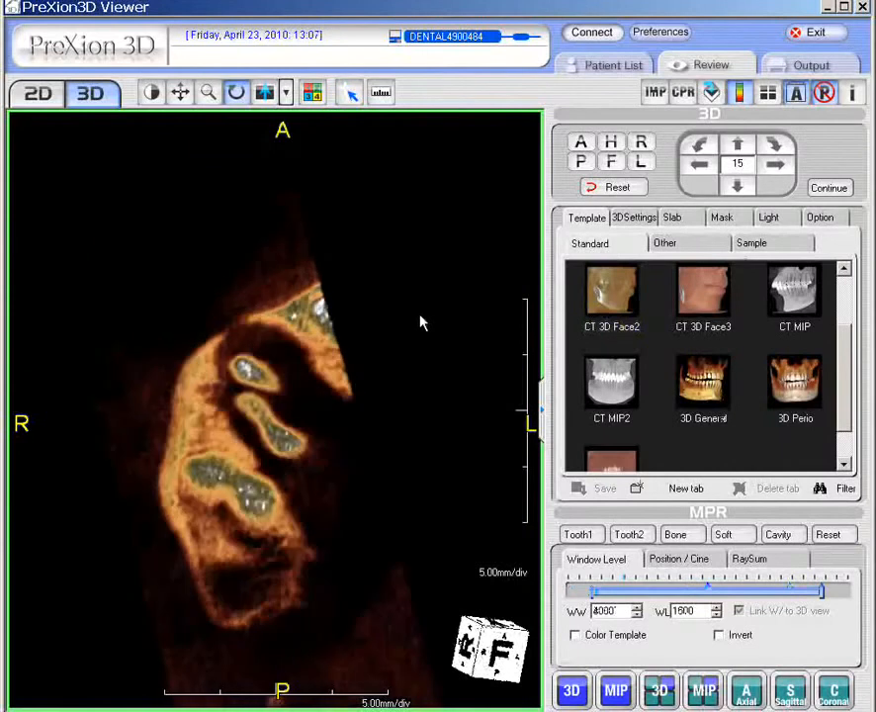
{"action": "scroll", "coordinate": [420, 322], "scroll_direction": "up", "scroll_amount": 1}
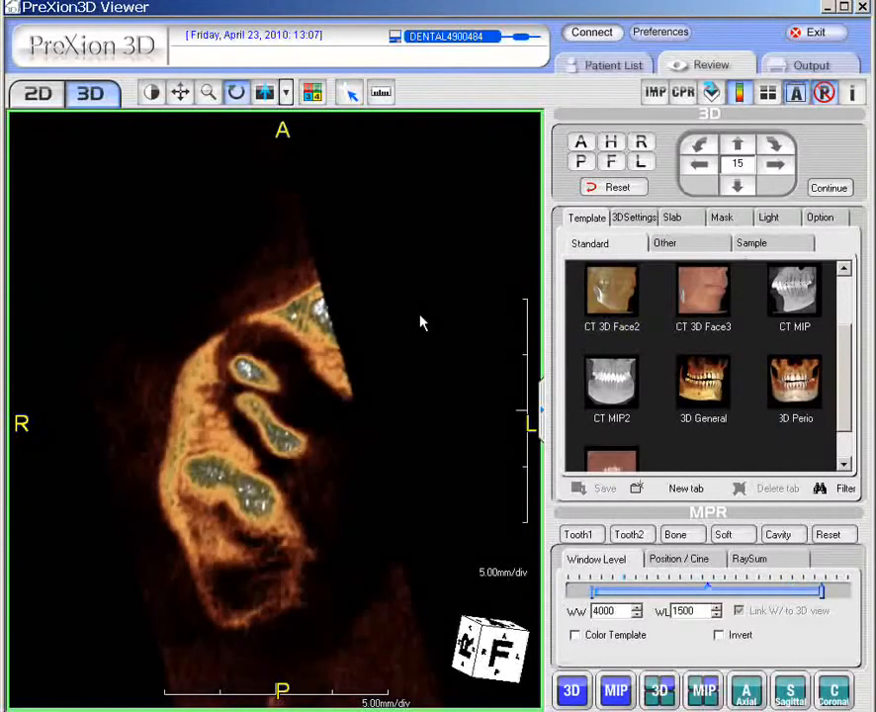
{"action": "scroll", "coordinate": [420, 320], "scroll_direction": "up", "scroll_amount": 1}
Reselect the 3D Perio template, switch the slab to MIP rendering and shift the slab slightly through the roots
{"action": "left_click", "coordinate": [796, 390]}
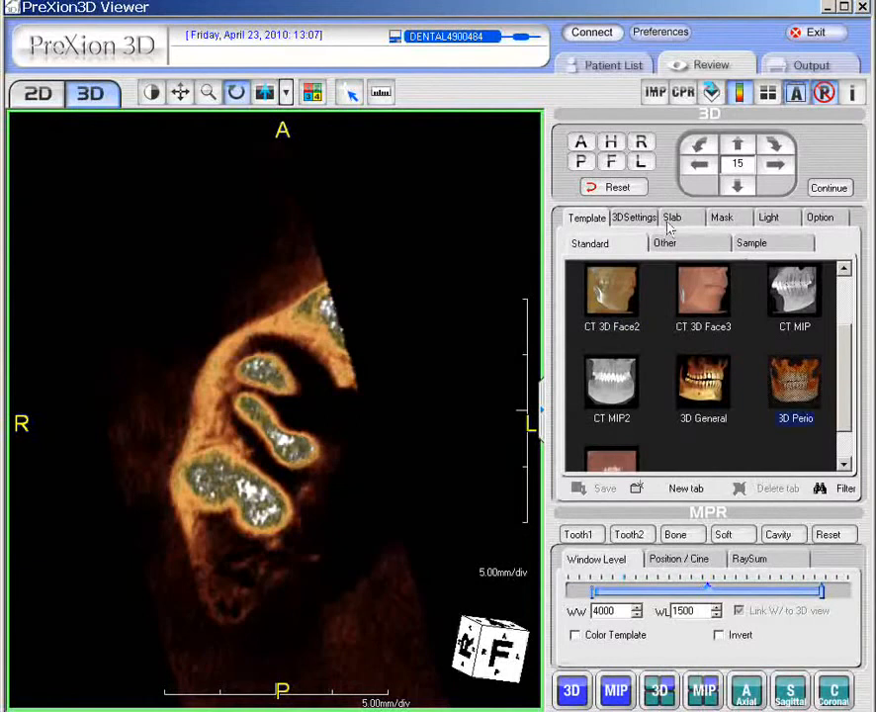
{"action": "left_click", "coordinate": [674, 219]}
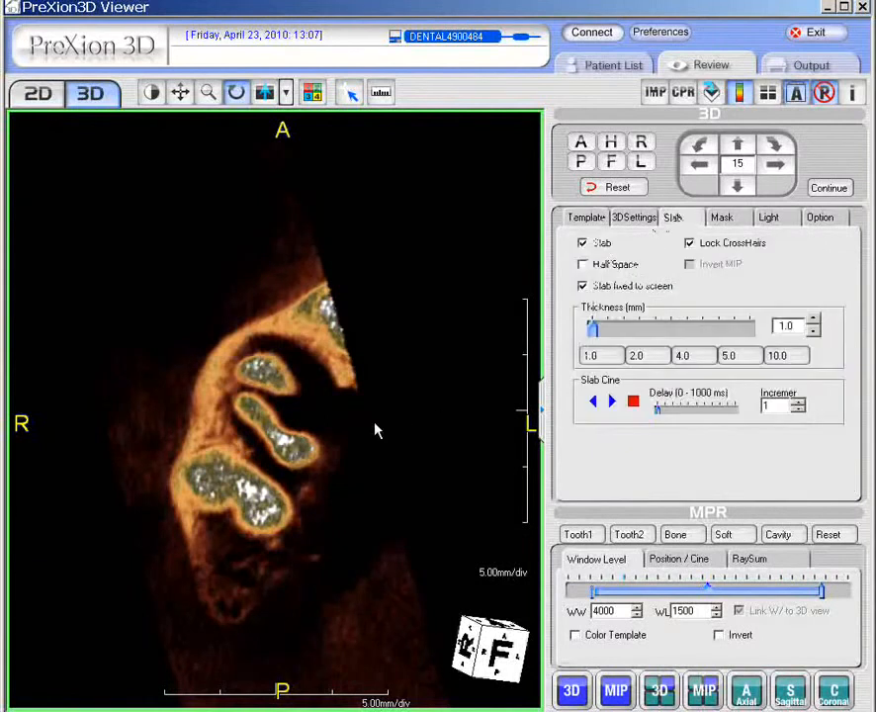
{"action": "left_click", "coordinate": [615, 692]}
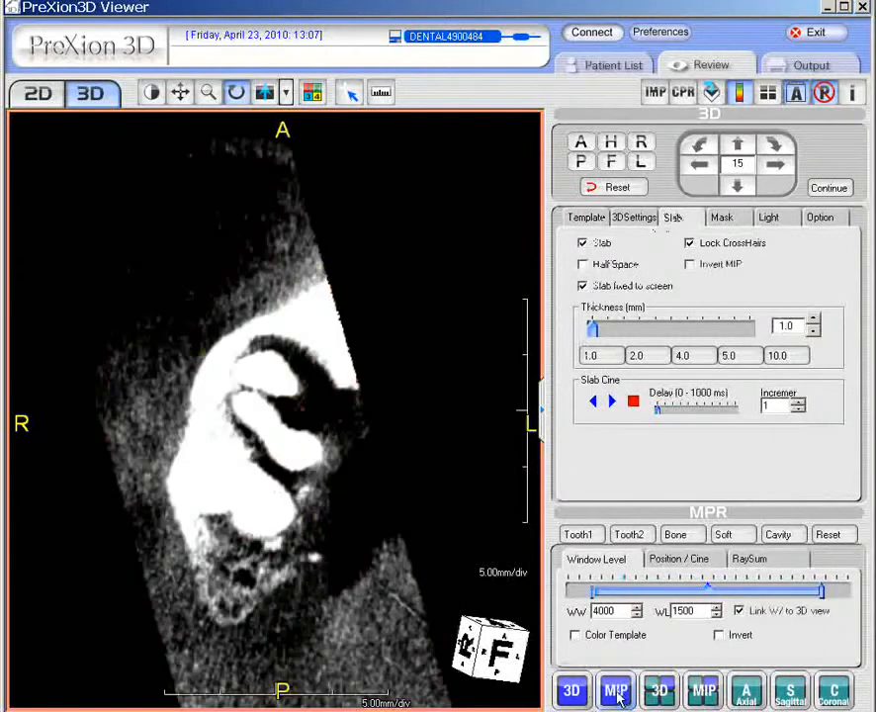
{"action": "scroll", "coordinate": [356, 557], "scroll_direction": "down", "scroll_amount": 2}
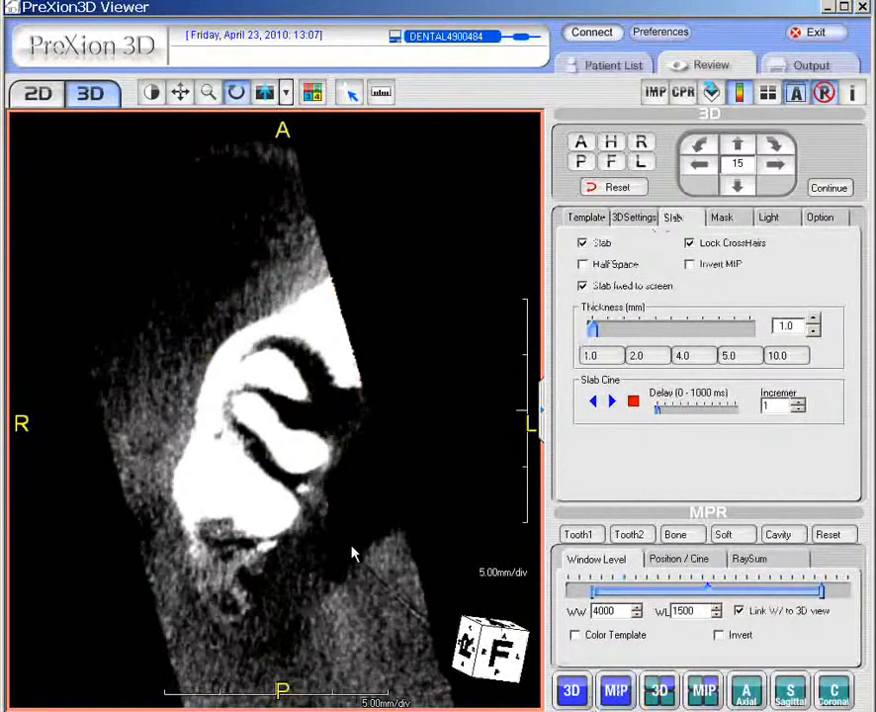
{"action": "scroll", "coordinate": [366, 546], "scroll_direction": "down", "scroll_amount": 2}
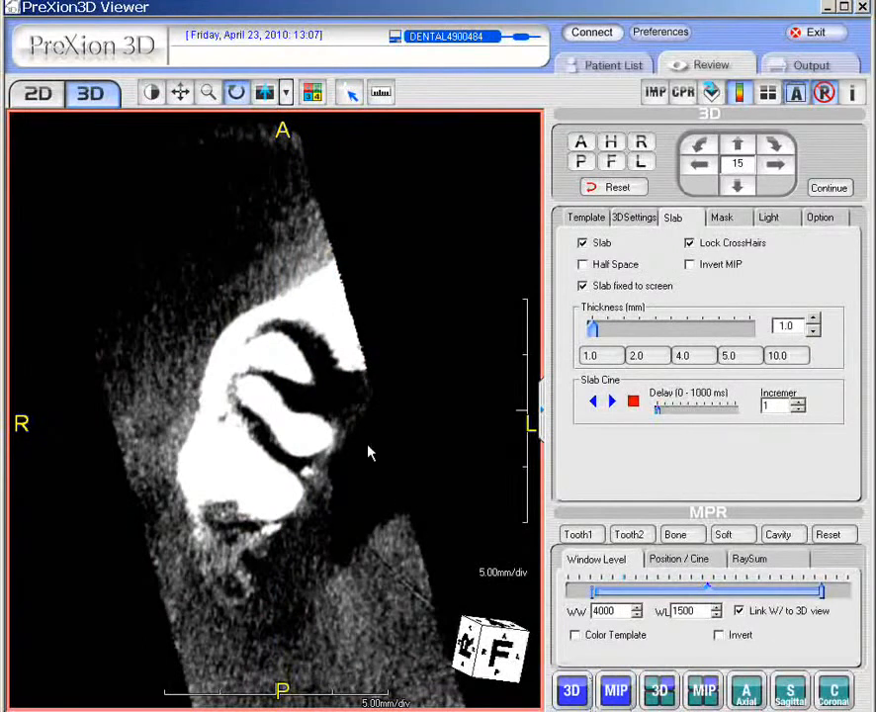
Compare the Tooth window presets, apply the Soft preset to the MIP slab and move the slab toward the crowns
{"action": "left_click", "coordinate": [578, 535]}
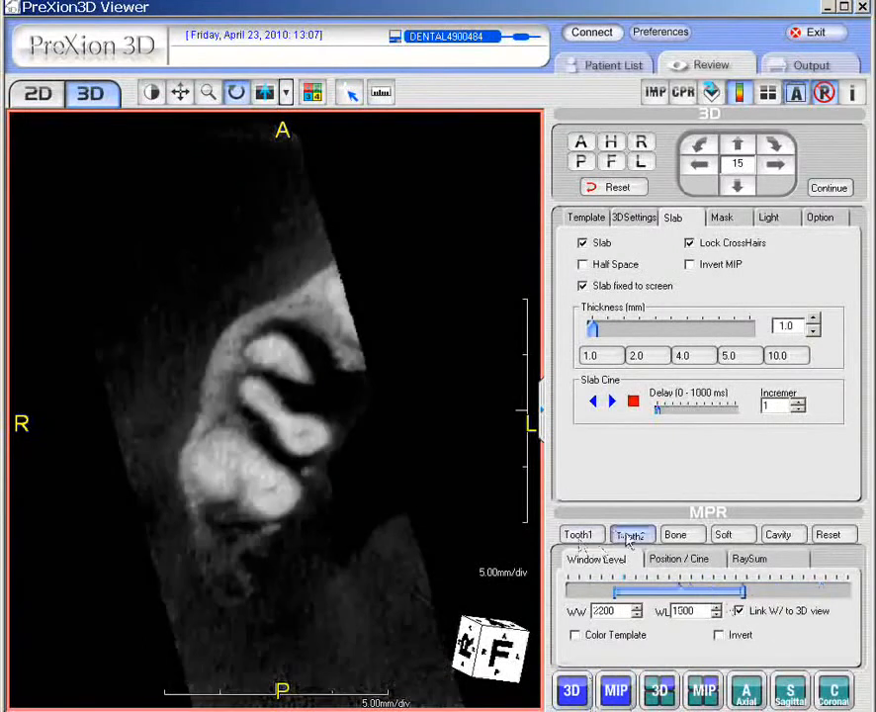
{"action": "left_click", "coordinate": [725, 535]}
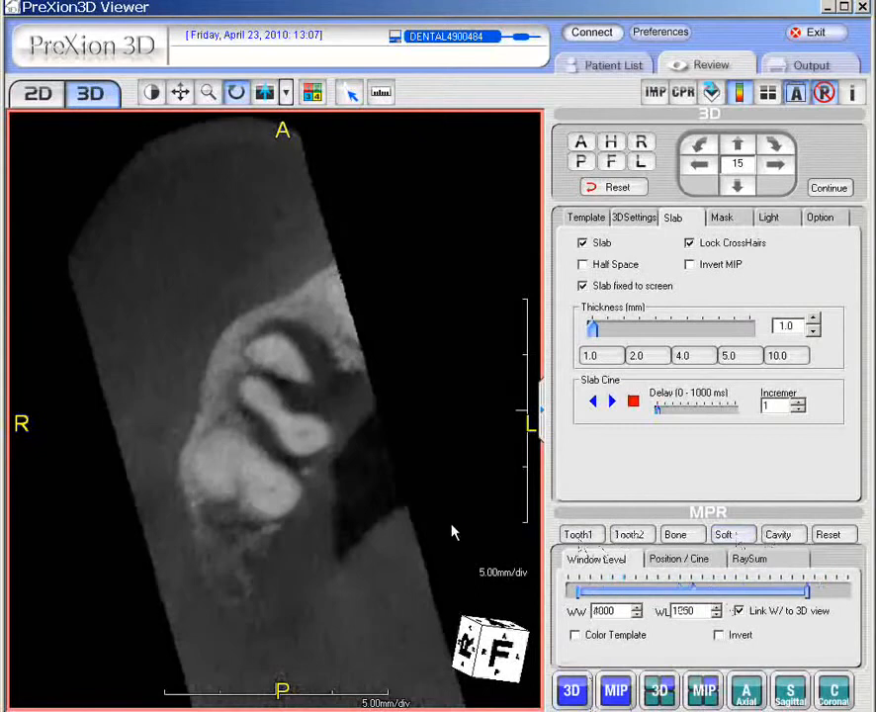
{"action": "scroll", "coordinate": [425, 529], "scroll_direction": "down", "scroll_amount": 3}
{"action": "scroll", "coordinate": [335, 502], "scroll_direction": "down", "scroll_amount": 3}
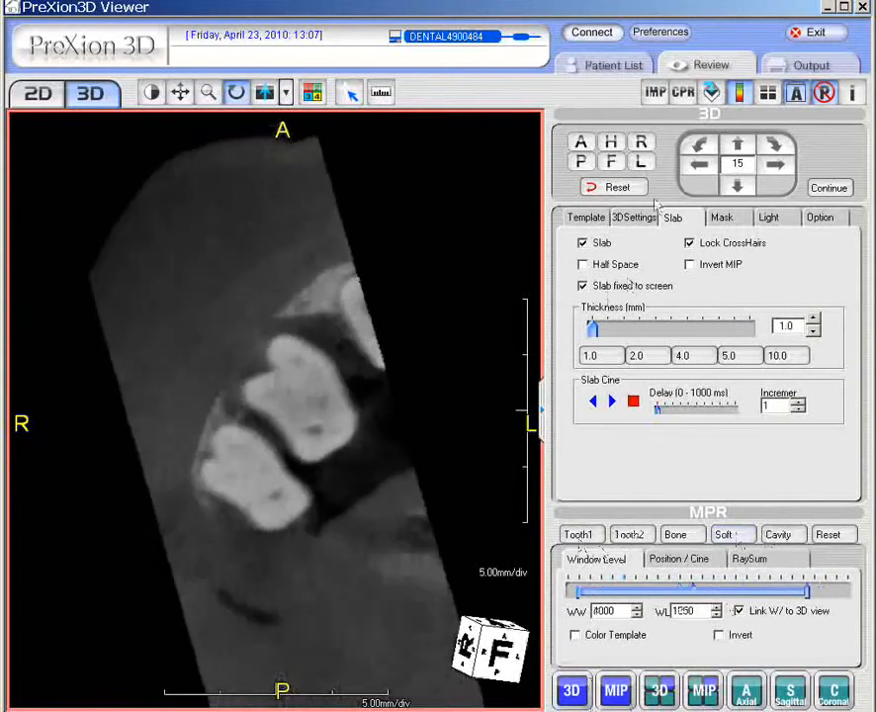
Show the MIP slab from the right side through the molar roots and adjust the window to WW 3985, WL 1500
{"action": "left_click", "coordinate": [641, 145]}
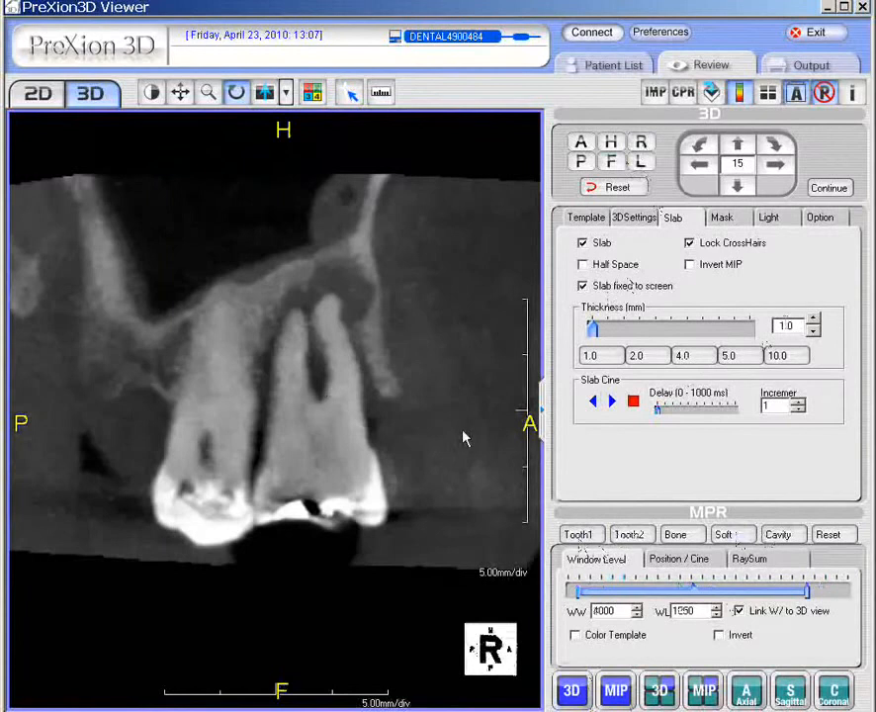
{"action": "scroll", "coordinate": [417, 467], "scroll_direction": "down", "scroll_amount": 3}
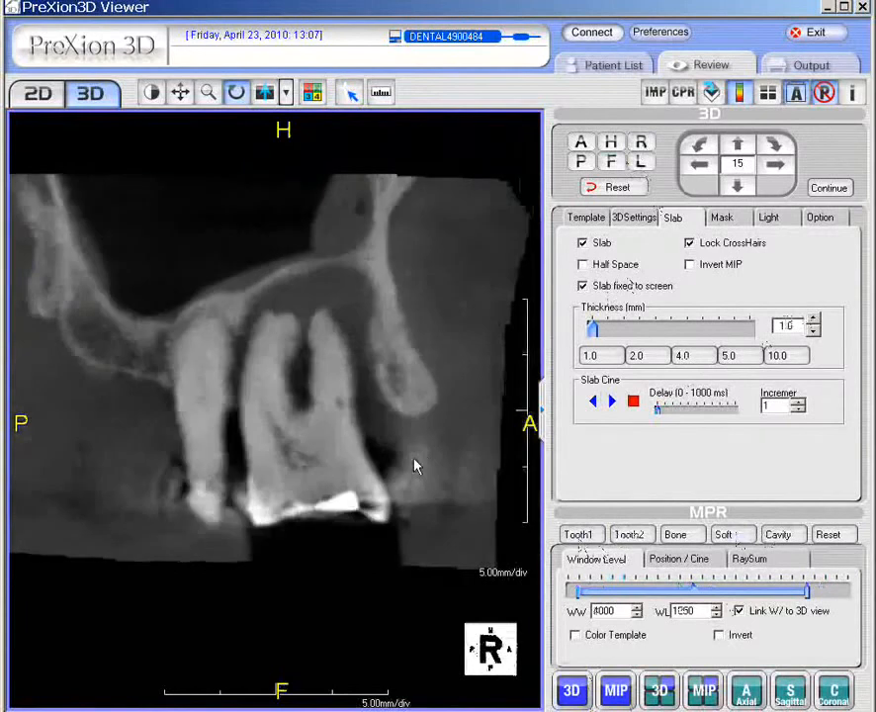
{"action": "scroll", "coordinate": [418, 469], "scroll_direction": "up", "scroll_amount": 1}
{"action": "right_click_drag", "start_coordinate": [417, 470], "coordinate": [422, 431]}
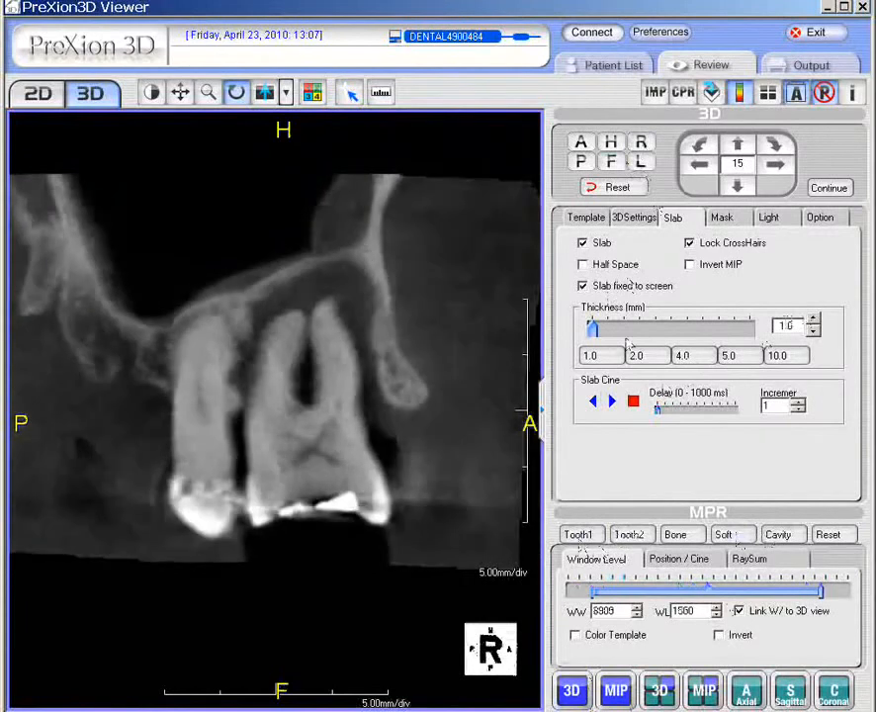
Increase the MIP slab thickness to 11.0 mm and move the slab through the molars in the right view
{"action": "left_click_drag", "start_coordinate": [592, 329], "coordinate": [600, 329]}
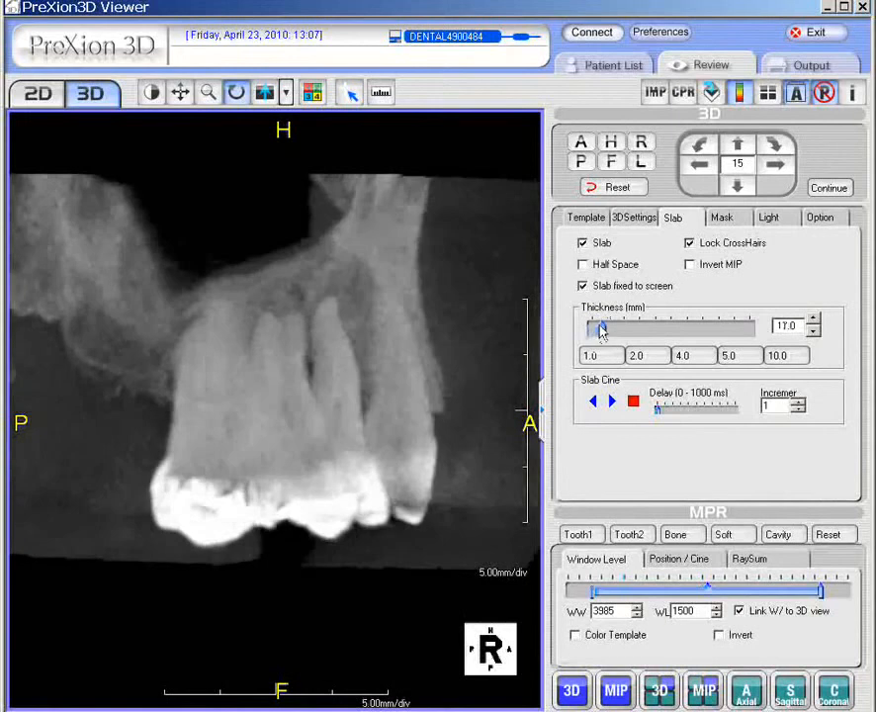
{"action": "scroll", "coordinate": [485, 376], "scroll_direction": "down", "scroll_amount": 5}
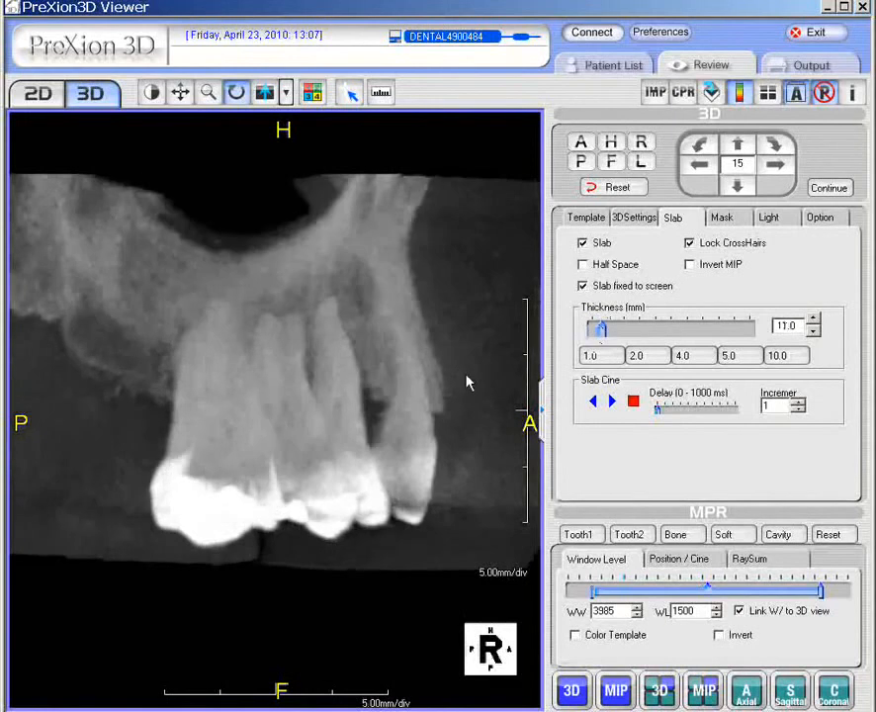
{"action": "scroll", "coordinate": [468, 383], "scroll_direction": "down", "scroll_amount": 2}
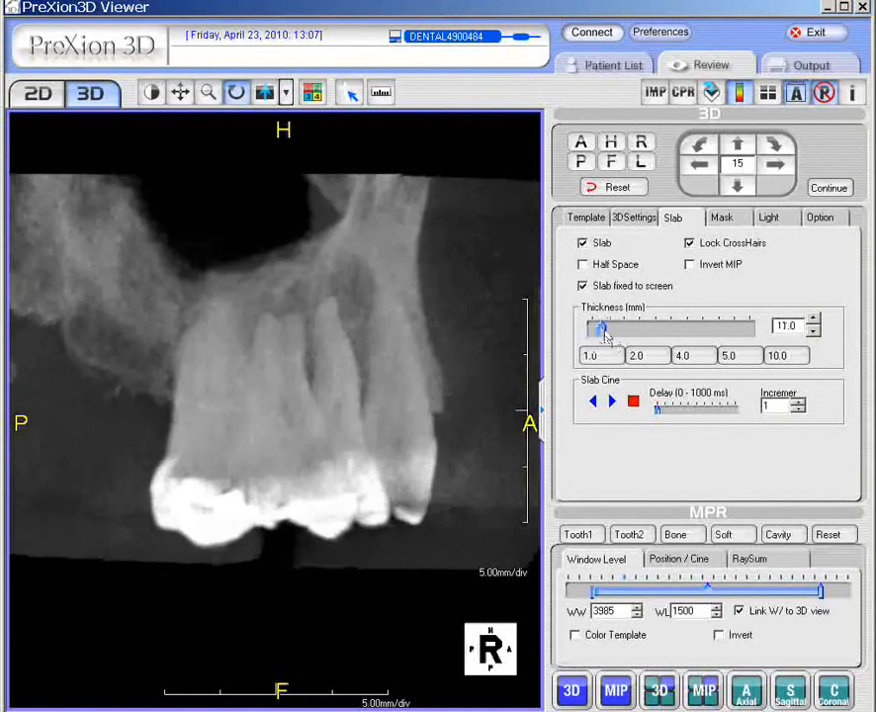
Set the MIP slab thickness to 1.0 mm and move the slab back and forth through the molar roots and bone
{"action": "left_click_drag", "start_coordinate": [605, 334], "coordinate": [592, 330]}
{"action": "scroll", "coordinate": [395, 410], "scroll_direction": "down", "scroll_amount": 1}
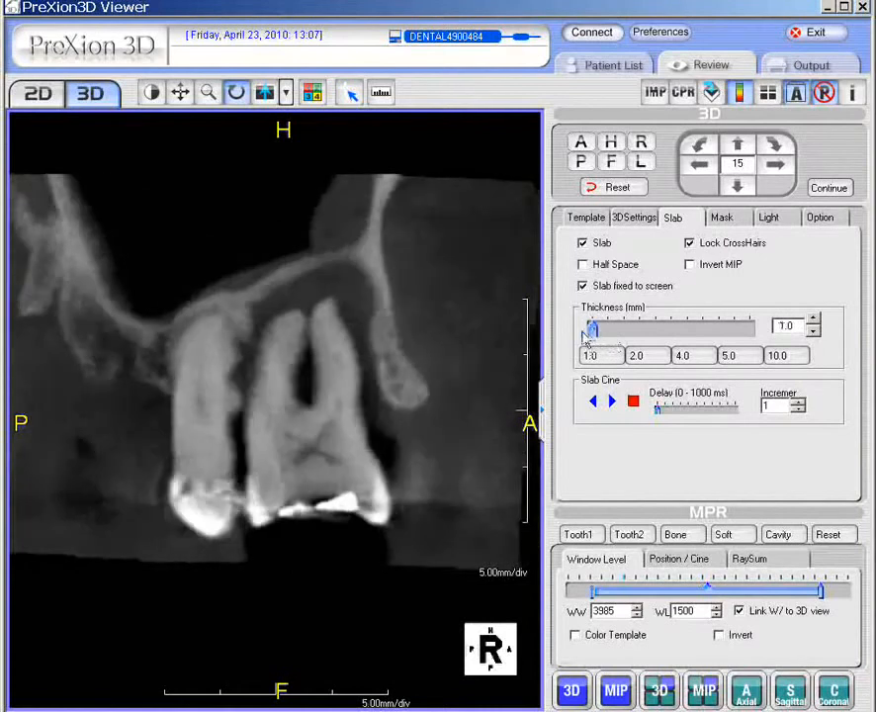
{"action": "scroll", "coordinate": [396, 409], "scroll_direction": "down", "scroll_amount": 2}
{"action": "scroll", "coordinate": [395, 409], "scroll_direction": "down", "scroll_amount": 2}
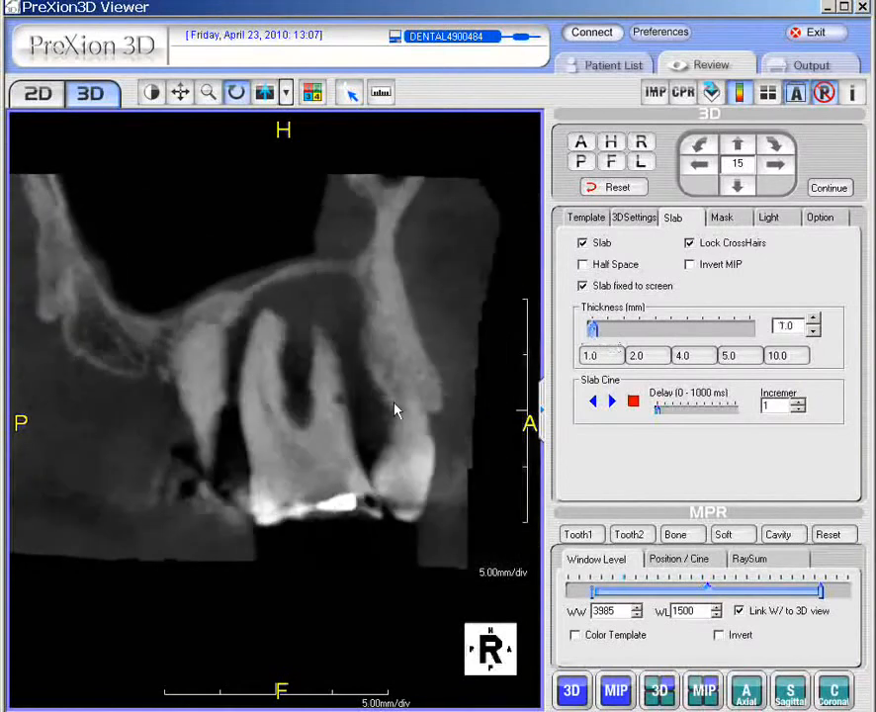
{"action": "scroll", "coordinate": [396, 410], "scroll_direction": "down", "scroll_amount": 1}
{"action": "scroll", "coordinate": [396, 409], "scroll_direction": "down", "scroll_amount": 2}
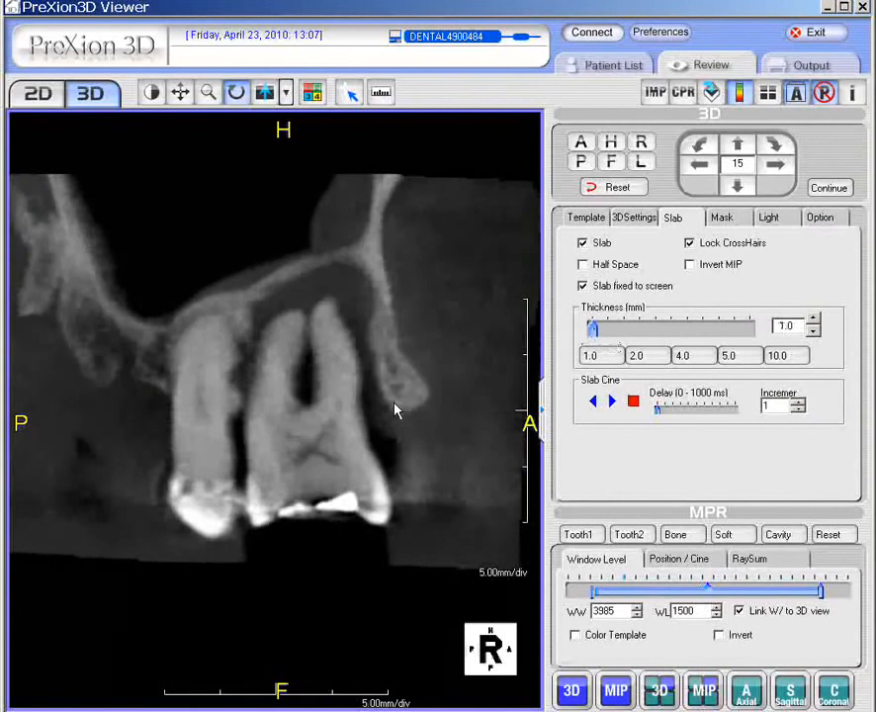
{"action": "scroll", "coordinate": [395, 409], "scroll_direction": "down", "scroll_amount": 1}
{"action": "scroll", "coordinate": [396, 408], "scroll_direction": "down", "scroll_amount": 1}
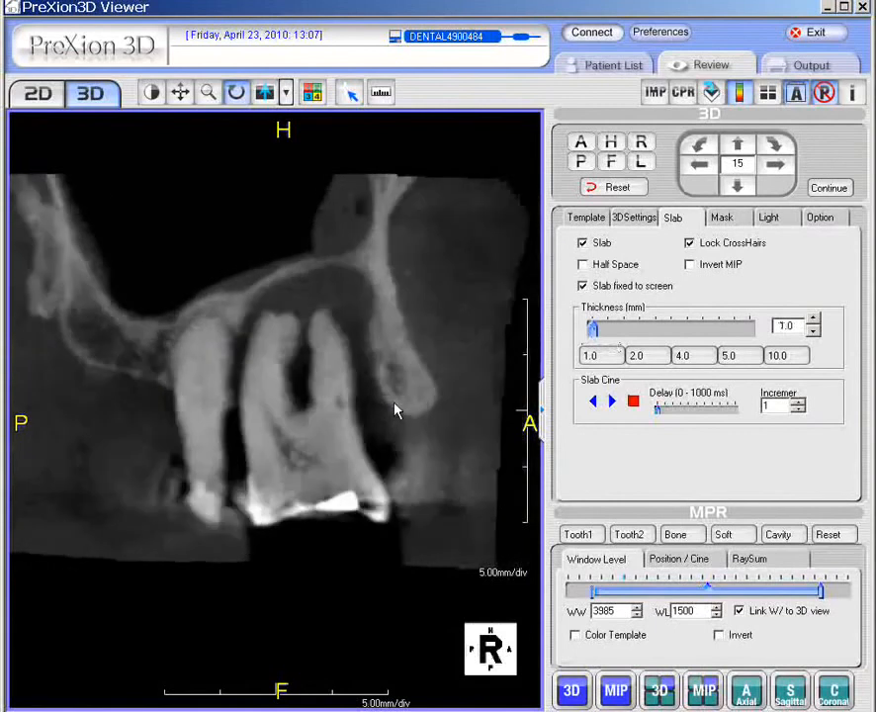
Turn the 1.0 mm MIP slab to a view from below and move it through the upper molar roots and surrounding bone
{"action": "left_click_drag", "start_coordinate": [418, 398], "coordinate": [392, 503]}
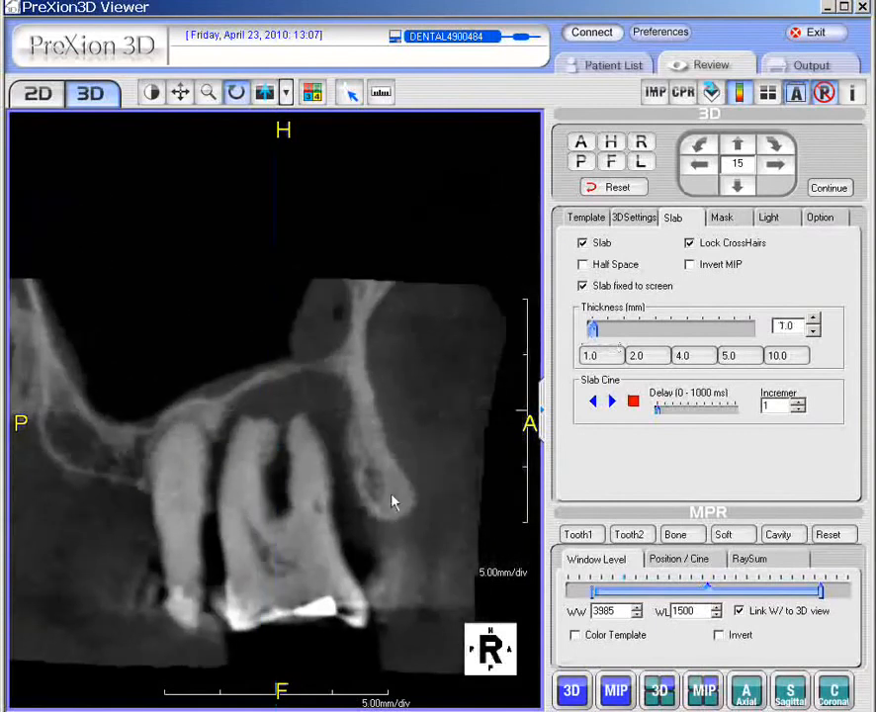
{"action": "left_click_drag", "start_coordinate": [388, 566], "coordinate": [376, 322]}
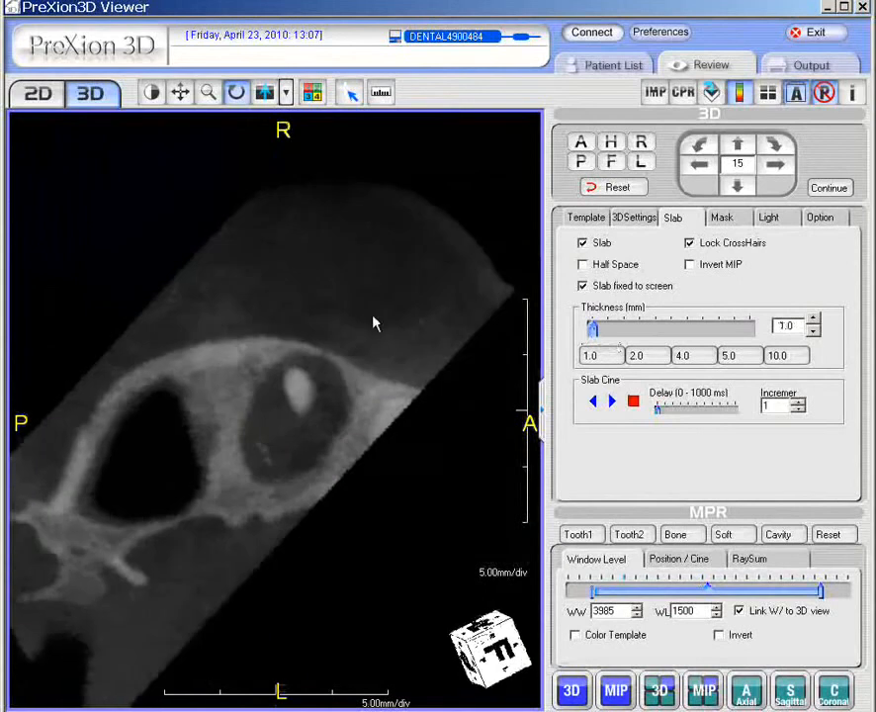
{"action": "left_click_drag", "start_coordinate": [387, 415], "coordinate": [378, 388]}
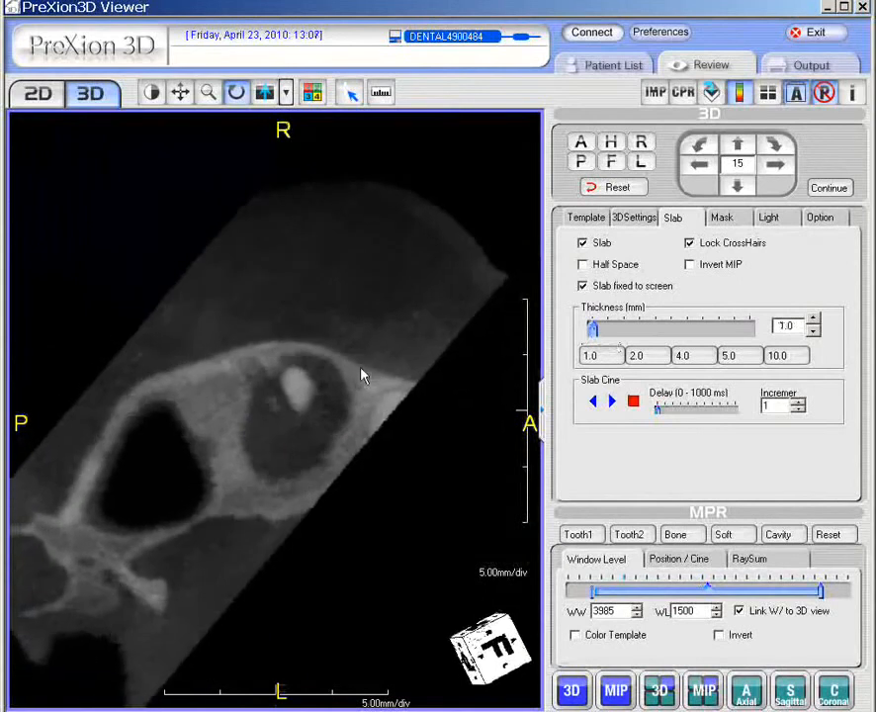
{"action": "scroll", "coordinate": [361, 372], "scroll_direction": "down", "scroll_amount": 2}
{"action": "scroll", "coordinate": [361, 372], "scroll_direction": "down", "scroll_amount": 3}
{"action": "scroll", "coordinate": [393, 513], "scroll_direction": "up", "scroll_amount": 5}
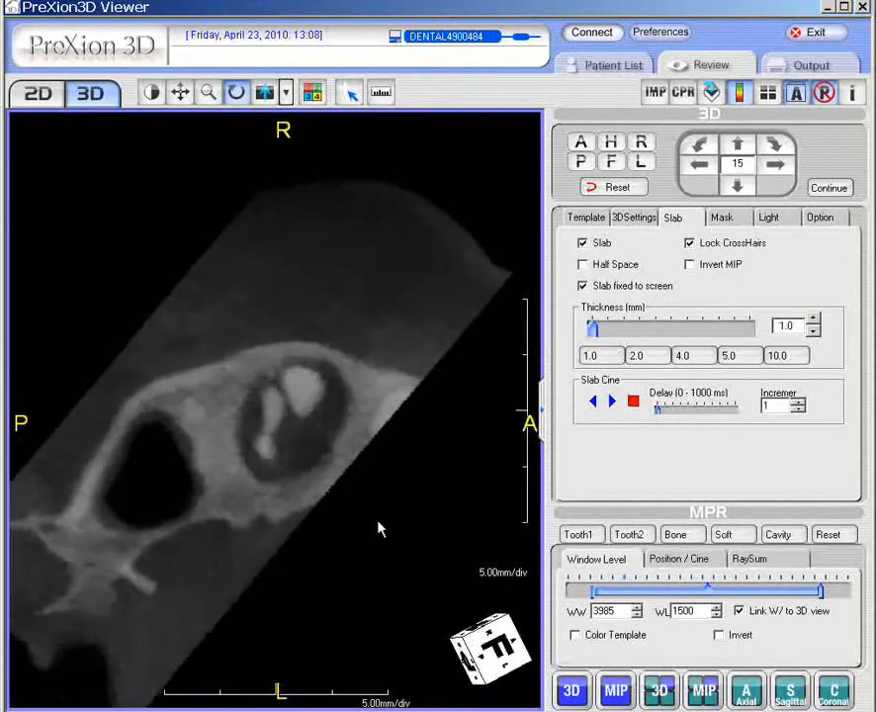
{"action": "scroll", "coordinate": [372, 548], "scroll_direction": "down", "scroll_amount": 3}
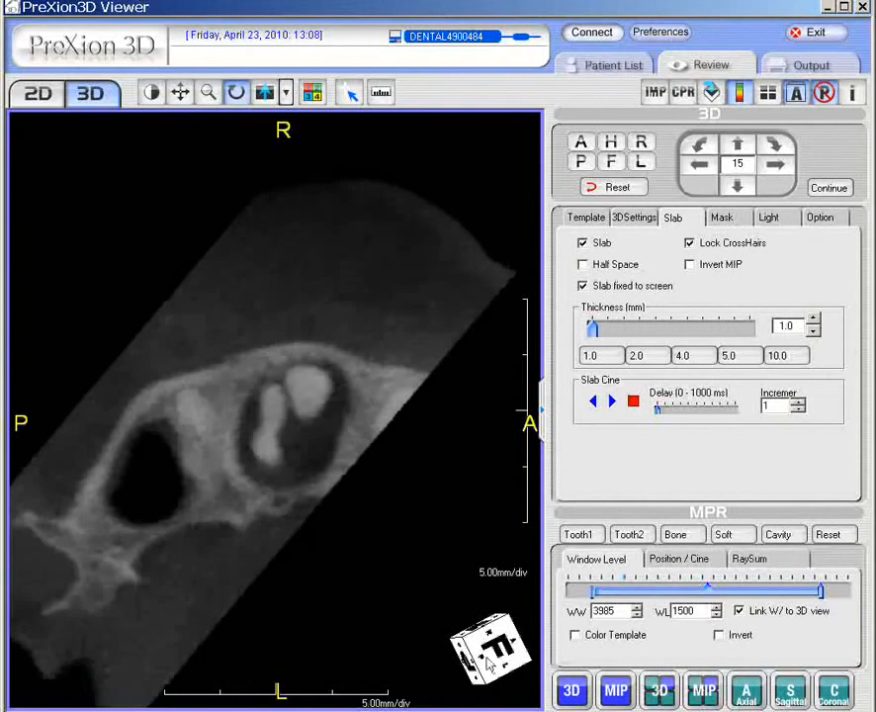
{"action": "scroll", "coordinate": [408, 455], "scroll_direction": "down", "scroll_amount": 2}
Rotate the MIP slab back to the right side and tilt it to examine the molar roots and the bone around them
{"action": "left_click_drag", "start_coordinate": [331, 292], "coordinate": [149, 524]}
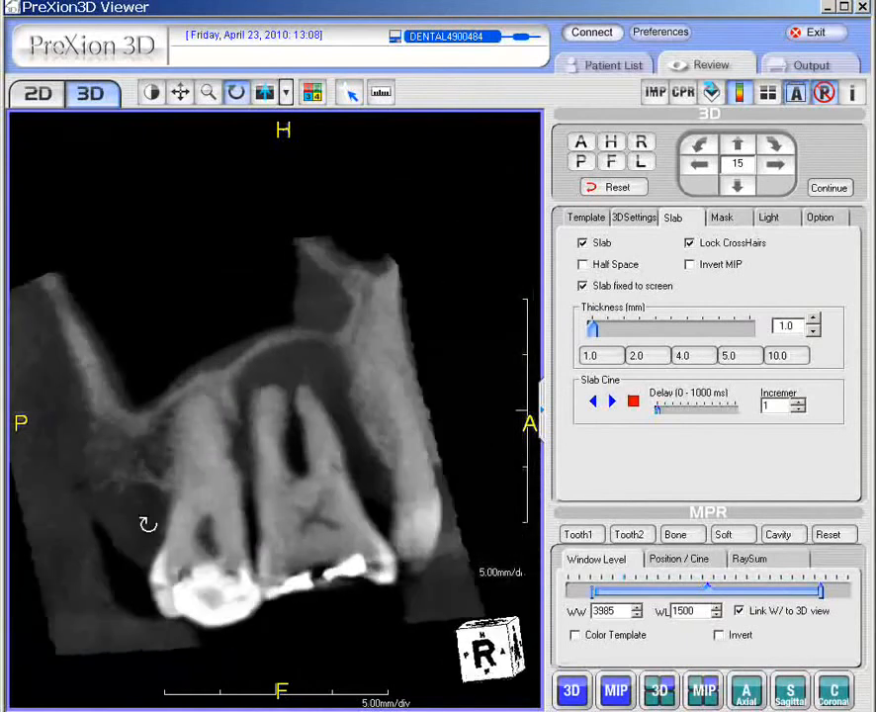
{"action": "left_click_drag", "start_coordinate": [297, 454], "coordinate": [338, 442]}
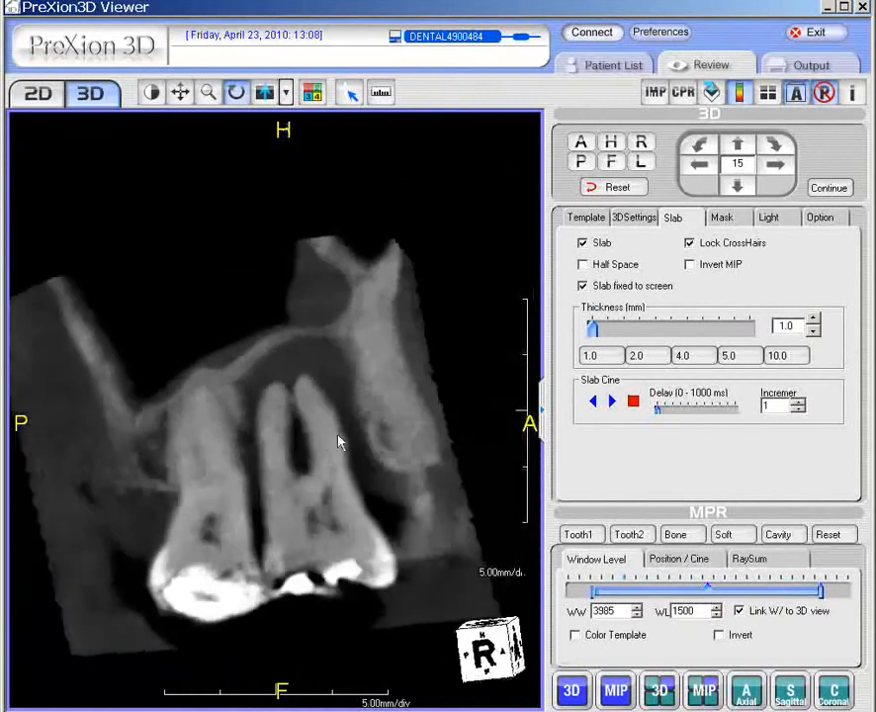
{"action": "left_click_drag", "start_coordinate": [394, 465], "coordinate": [393, 428]}
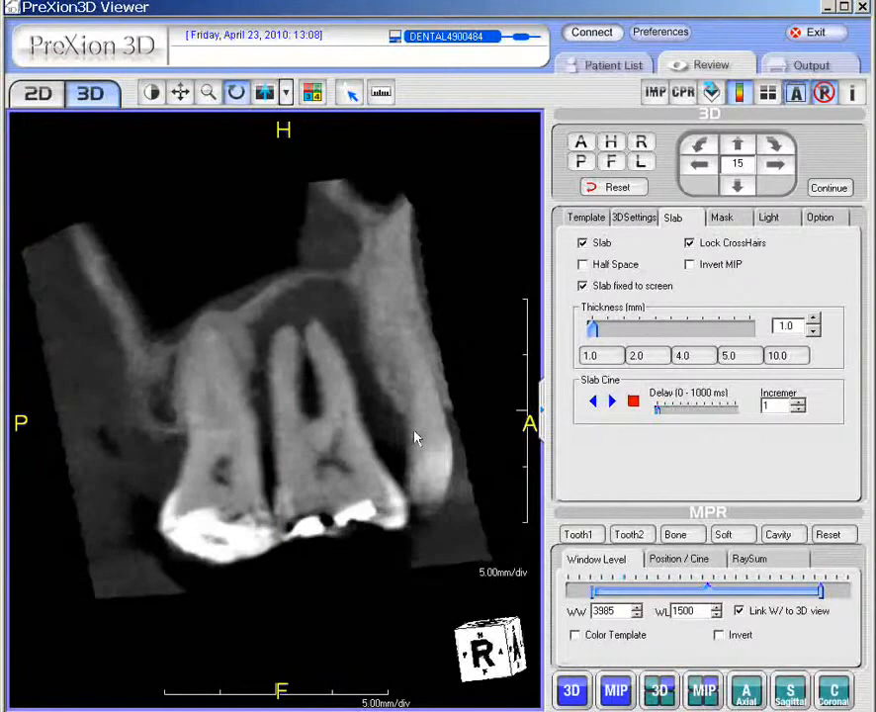
Turn off the slab in the MIP view and clear the mask to restore the whole volume
{"action": "left_click", "coordinate": [584, 245]}
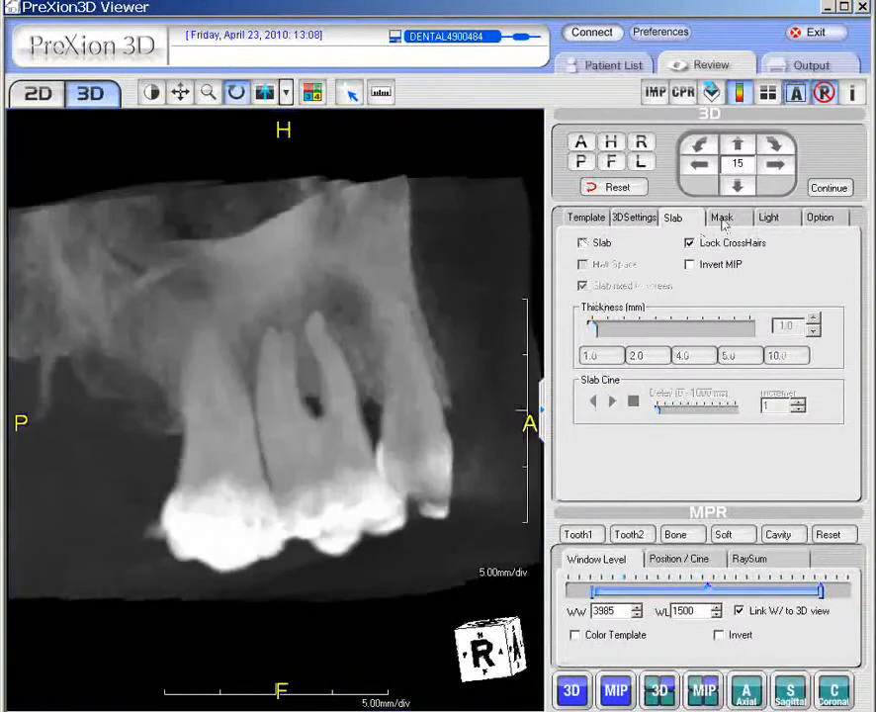
{"action": "left_click", "coordinate": [722, 218]}
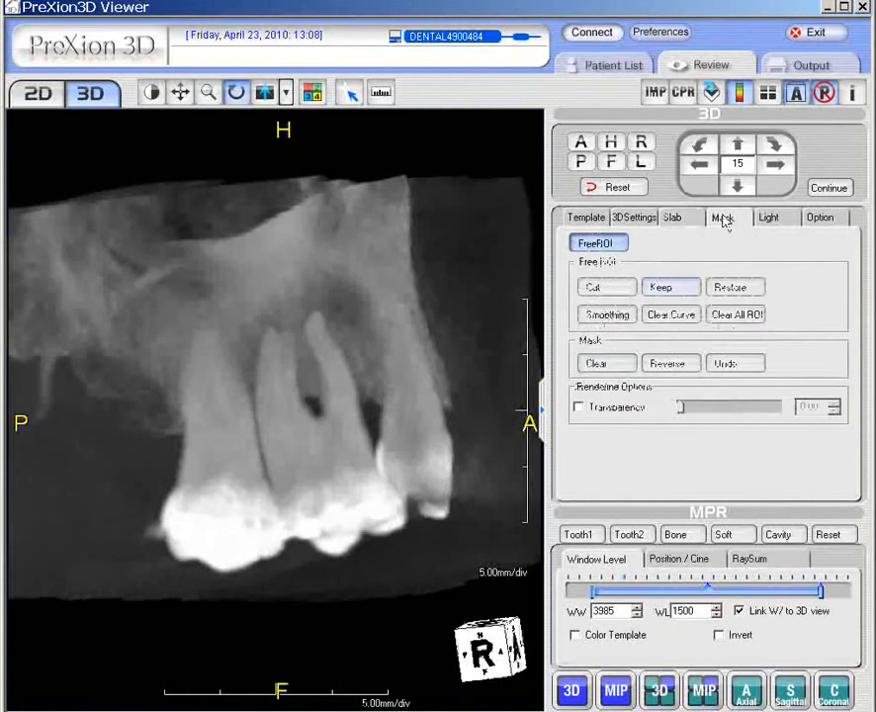
{"action": "left_click", "coordinate": [612, 364]}
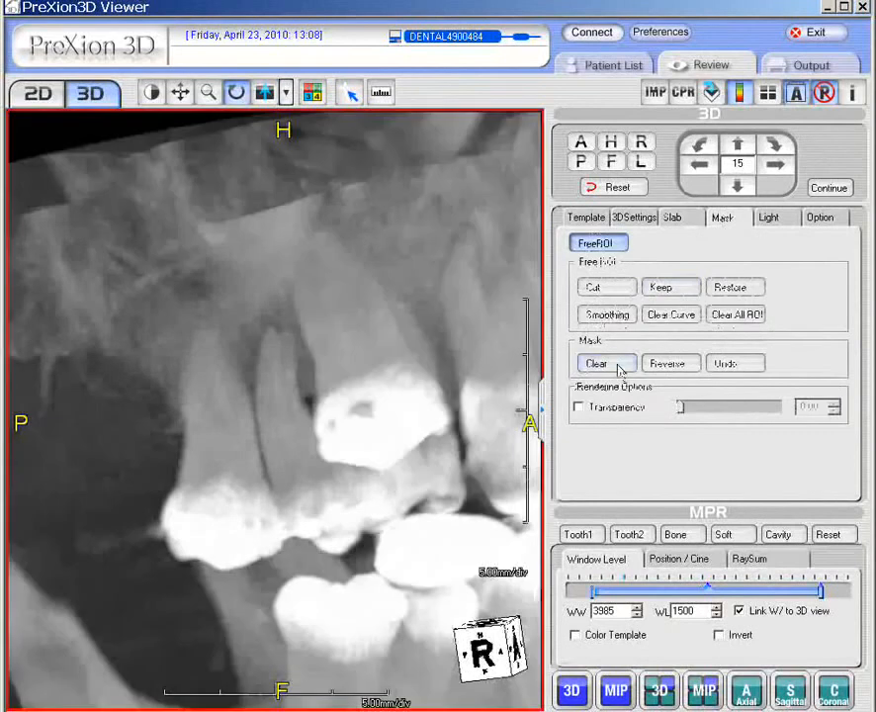
Switch from MIP to 3D rendering and turn off the slab there as well
{"action": "left_click", "coordinate": [570, 692]}
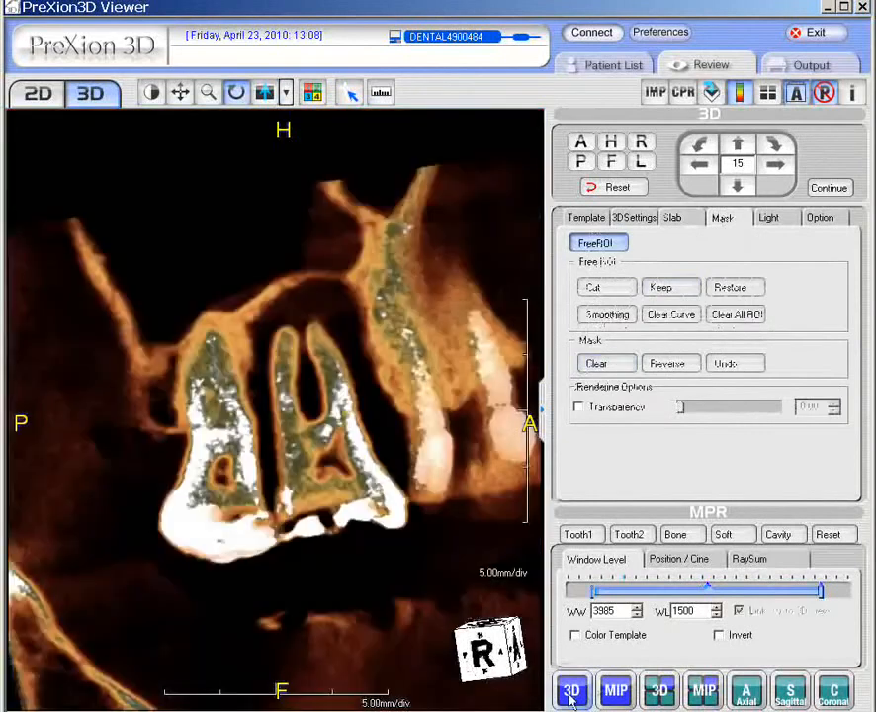
{"action": "left_click", "coordinate": [688, 223]}
{"action": "left_click", "coordinate": [582, 243]}
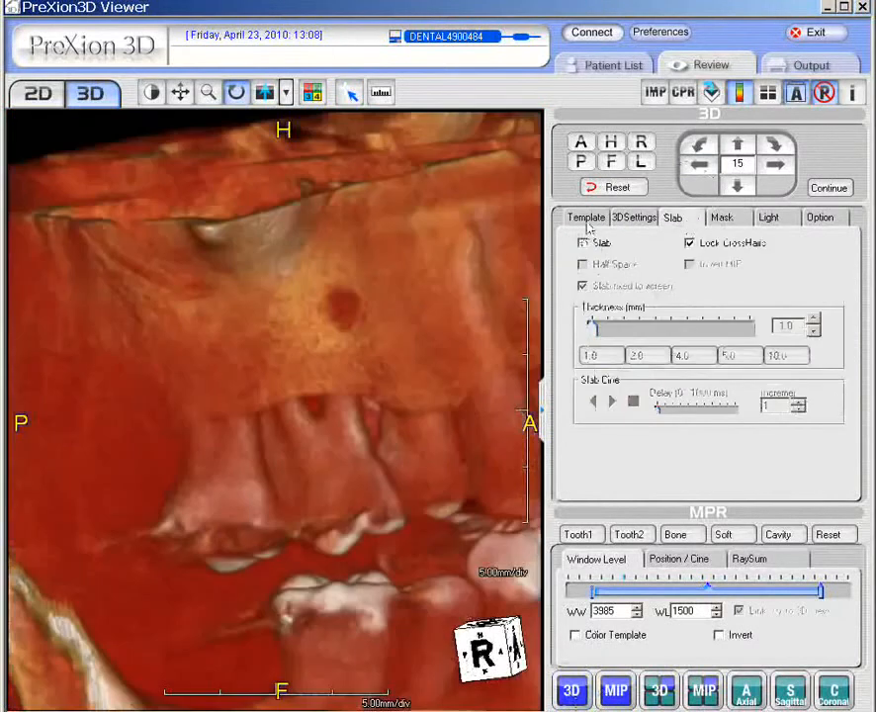
Reset the 3D view to the front and apply the standard CT 3D Bone template
{"action": "left_click", "coordinate": [588, 220]}
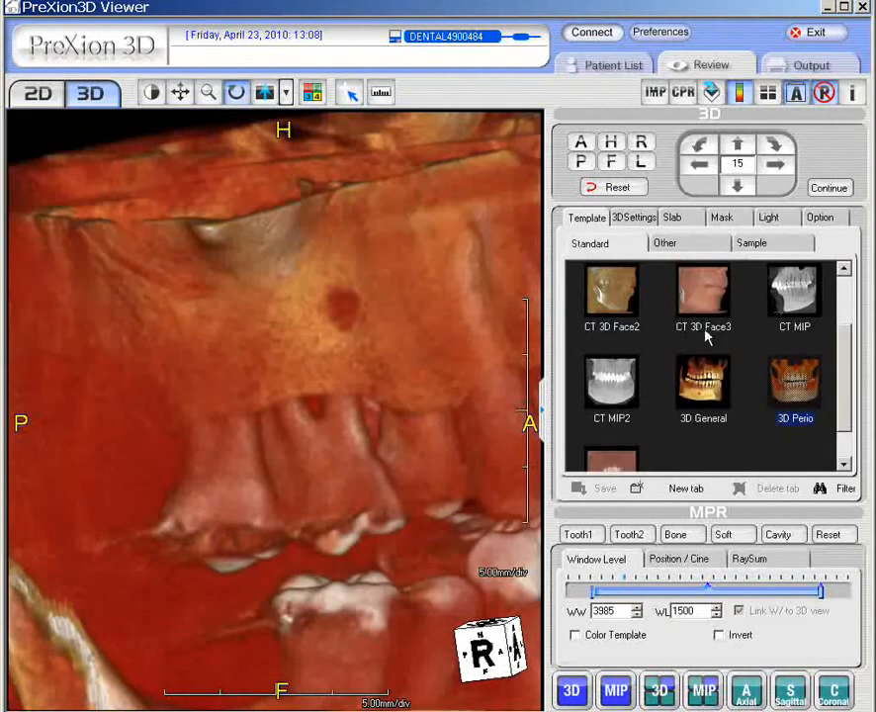
{"action": "left_click", "coordinate": [615, 187]}
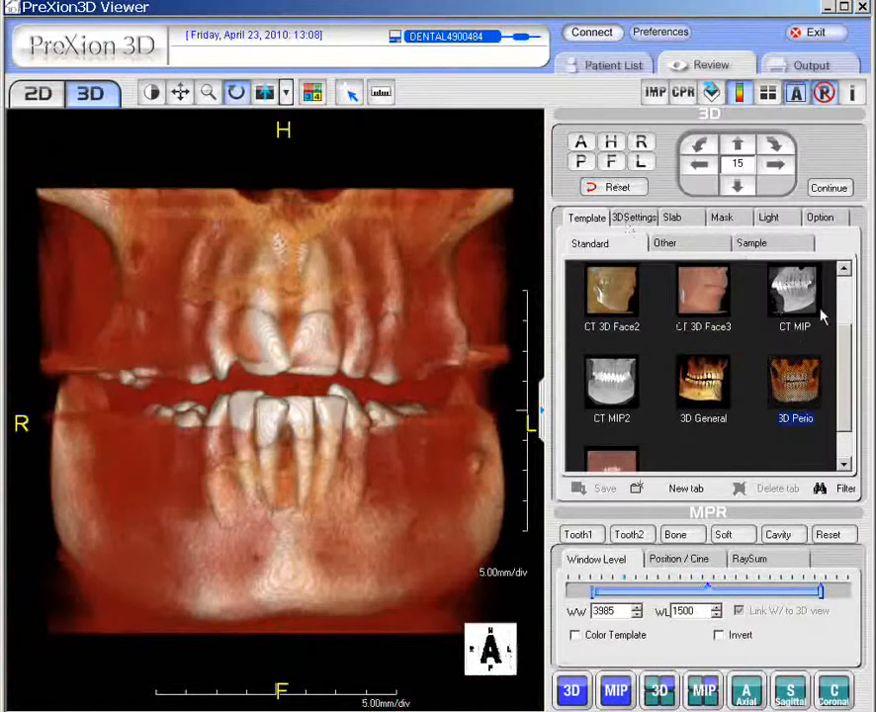
{"action": "scroll", "coordinate": [752, 326], "scroll_direction": "up", "scroll_amount": 2}
{"action": "left_click", "coordinate": [702, 297]}
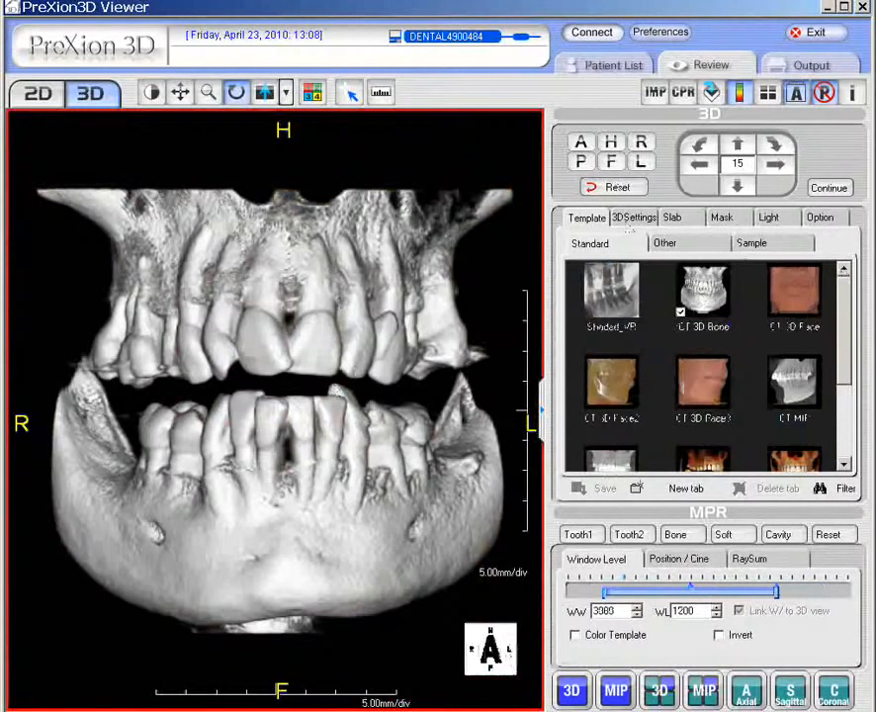
Cut a freehand region around the patient's upper right teeth out of the bone model, and undo the cut
{"action": "left_click", "coordinate": [725, 219]}
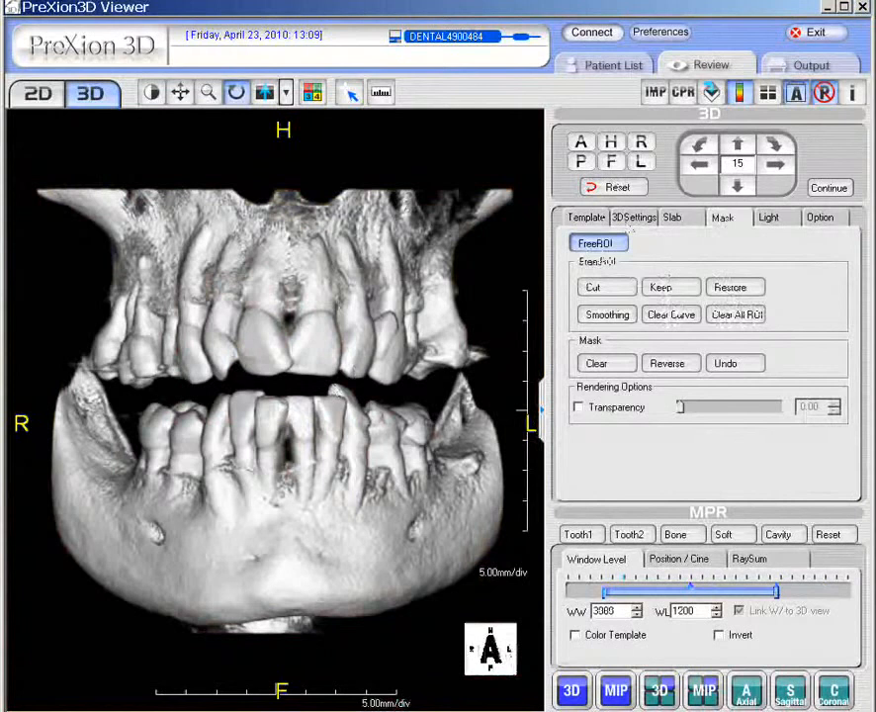
{"action": "left_click_drag", "start_coordinate": [874, 287], "coordinate": [829, 268]}
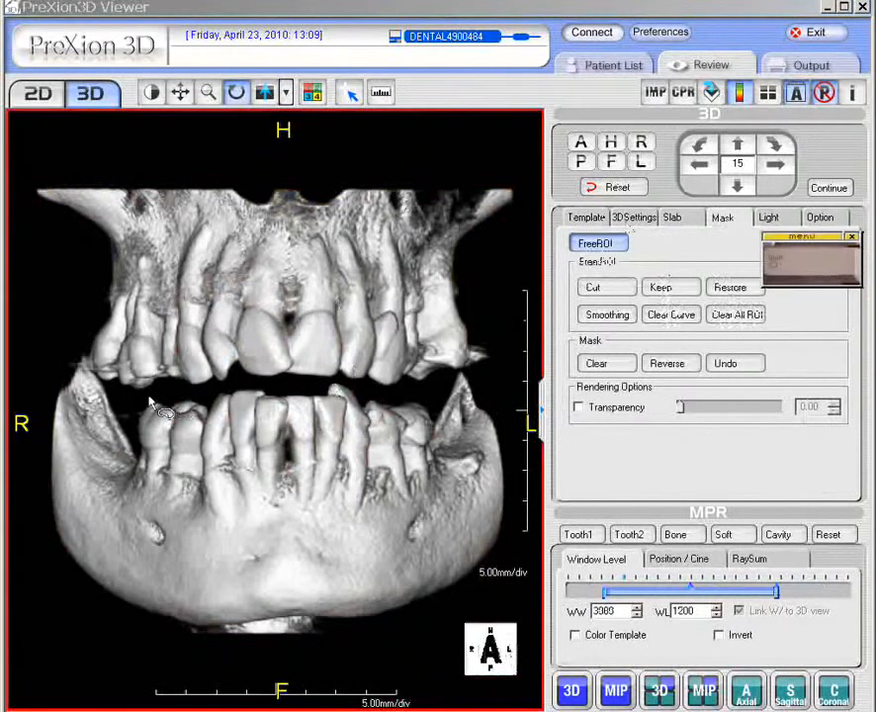
{"action": "mouse_move", "coordinate": [151, 403]}
{"action": "left_mouse_down"}
{"action": "mouse_move", "coordinate": [230, 363]}
{"action": "mouse_move", "coordinate": [262, 212]}
{"action": "mouse_move", "coordinate": [117, 297]}
{"action": "mouse_move", "coordinate": [149, 341]}
{"action": "left_mouse_up"}
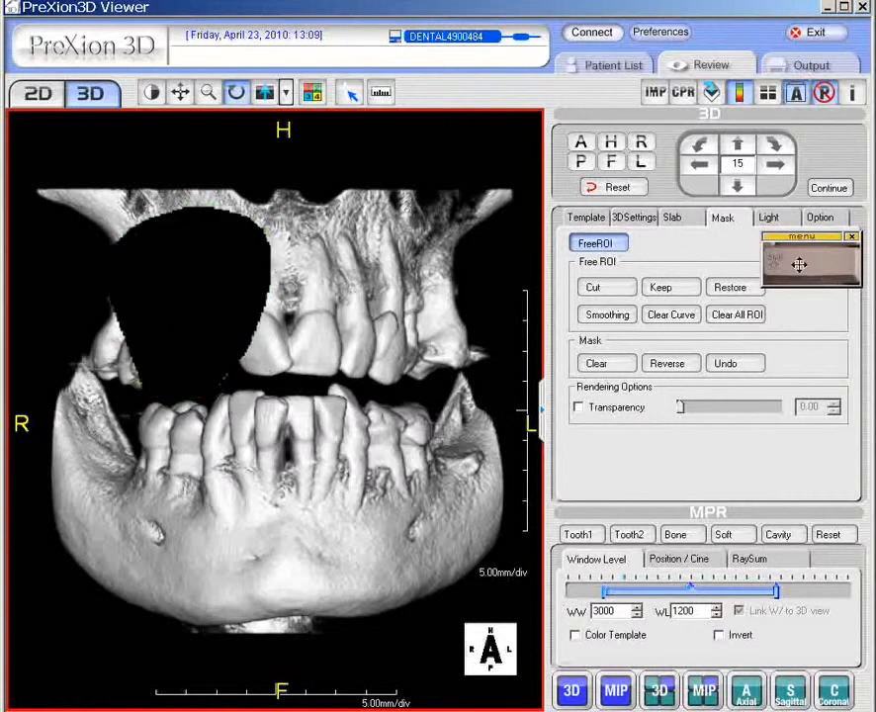
{"action": "left_click", "coordinate": [746, 369]}
Outline the patient's upper left teeth with a point-by-point polygon, cut the region and reverse the mask to isolate those teeth
{"action": "left_click_drag", "start_coordinate": [875, 313], "coordinate": [833, 290]}
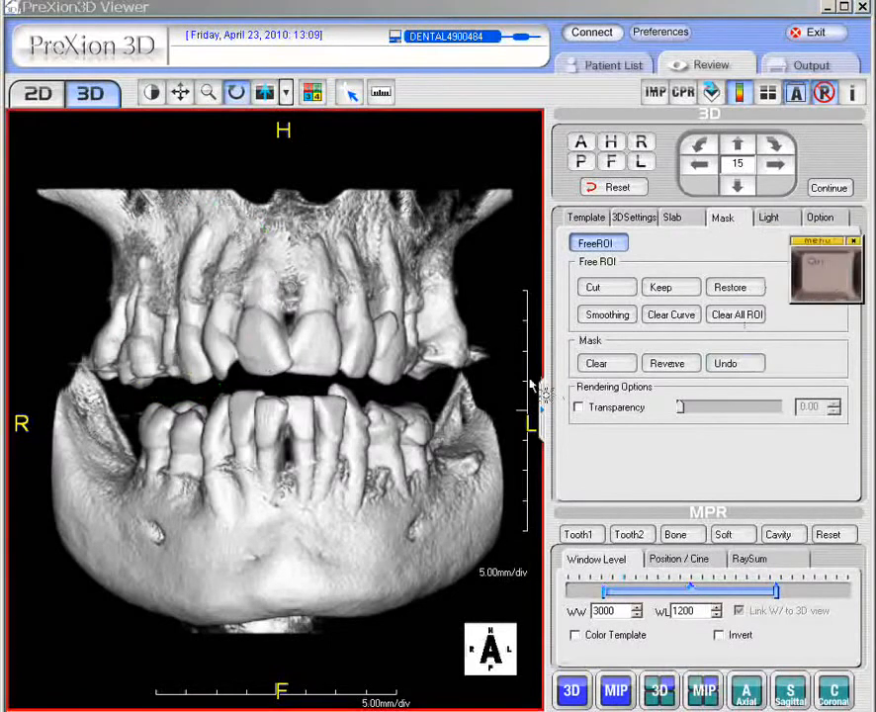
{"action": "left_click", "coordinate": [373, 393], "text": "ctrl"}
{"action": "left_click", "coordinate": [422, 393]}
{"action": "left_click", "coordinate": [492, 339]}
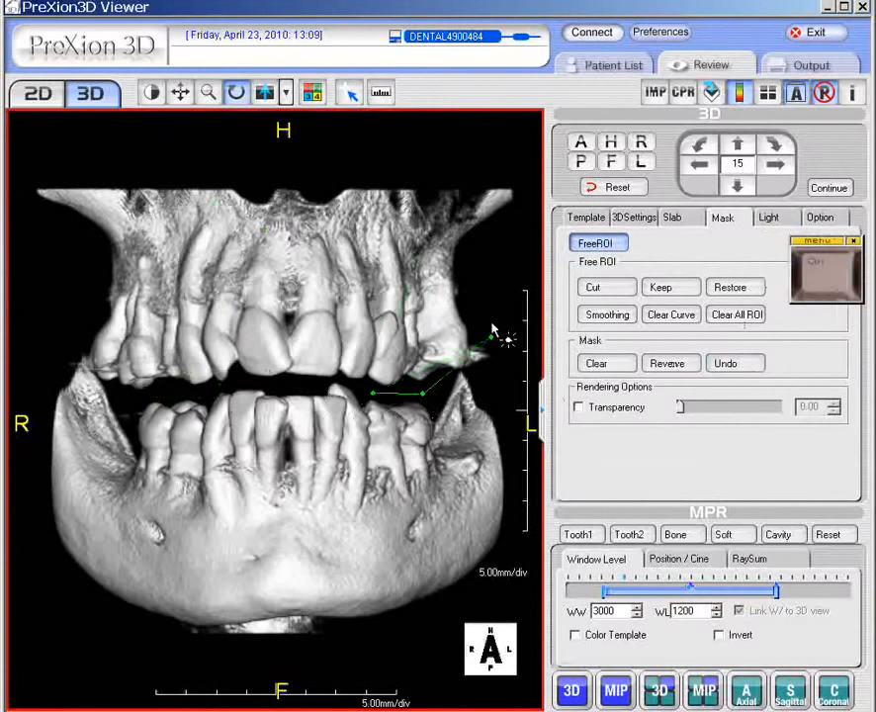
{"action": "left_click", "coordinate": [455, 243]}
{"action": "left_click", "coordinate": [435, 200]}
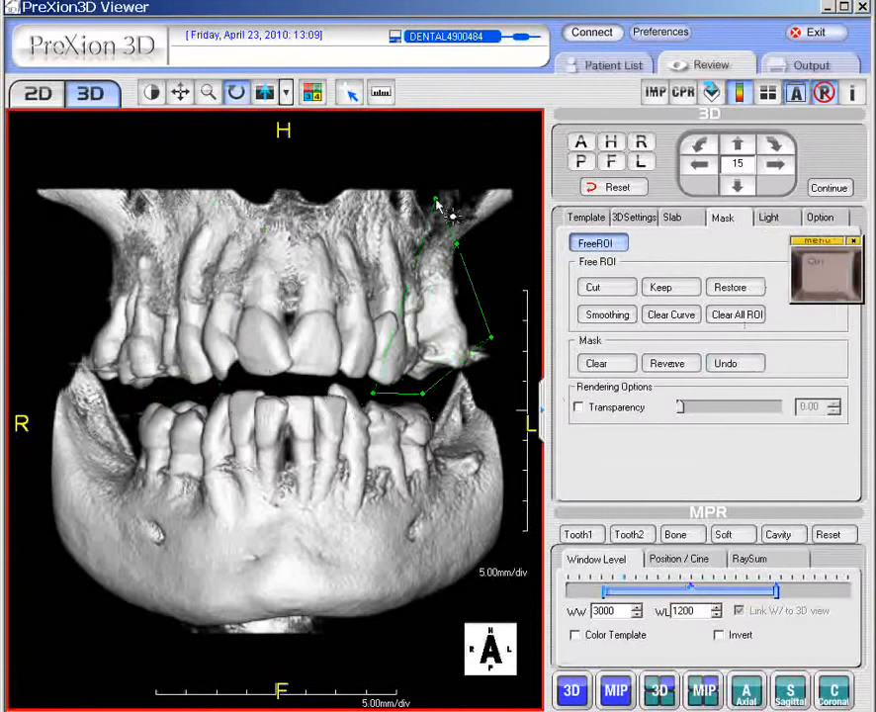
{"action": "left_click", "coordinate": [346, 209]}
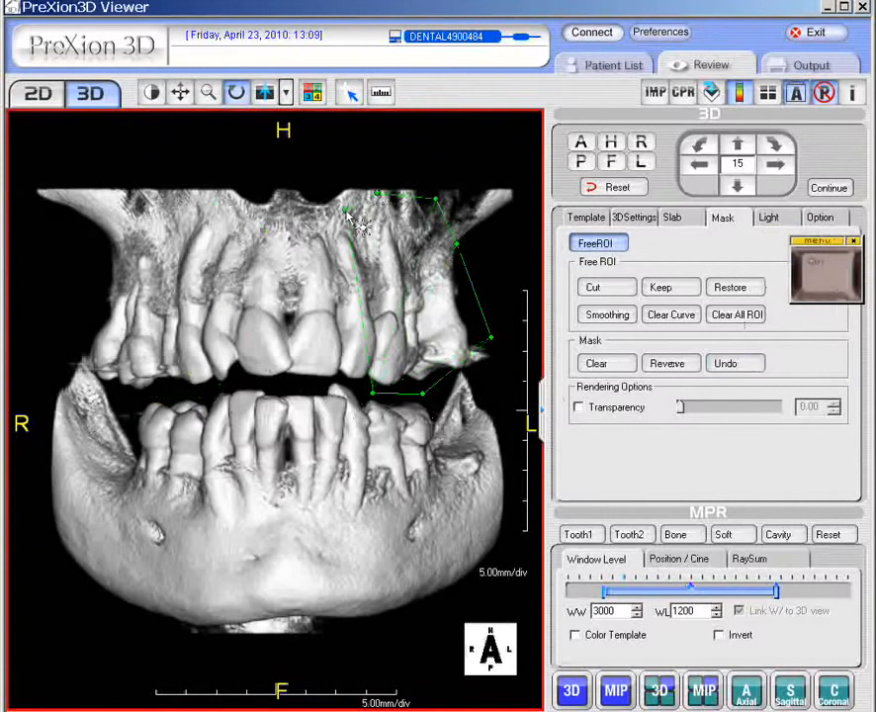
{"action": "left_click", "coordinate": [593, 287]}
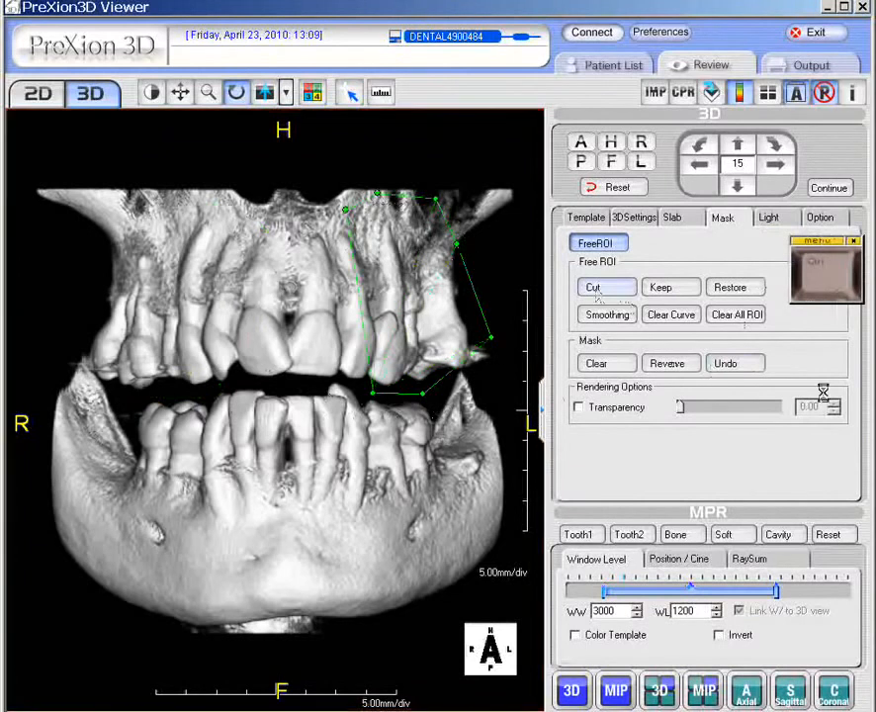
{"action": "left_click", "coordinate": [678, 363]}
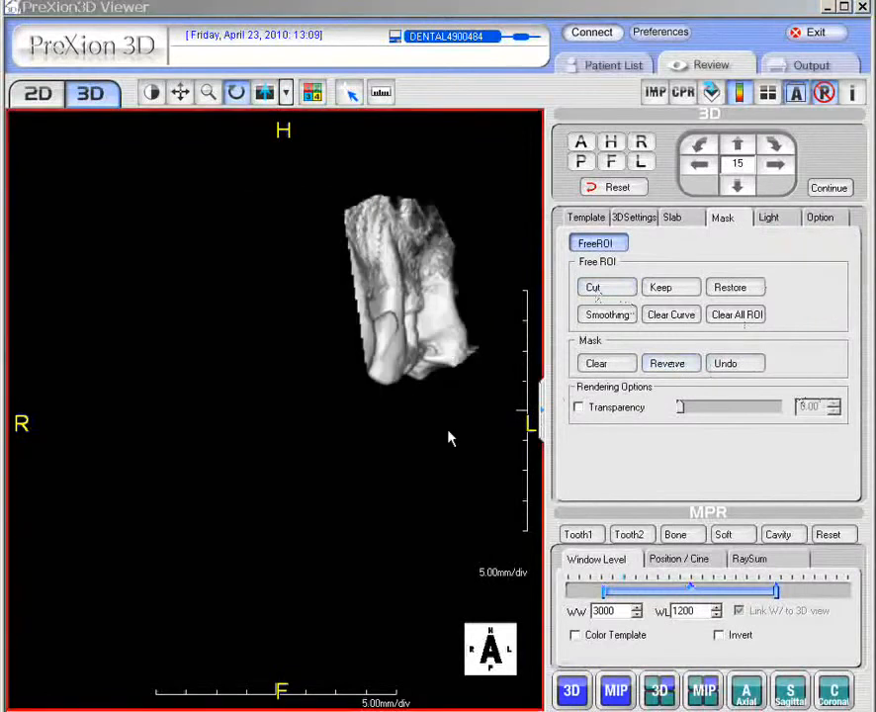
{"action": "left_click_drag", "start_coordinate": [450, 432], "coordinate": [276, 427]}
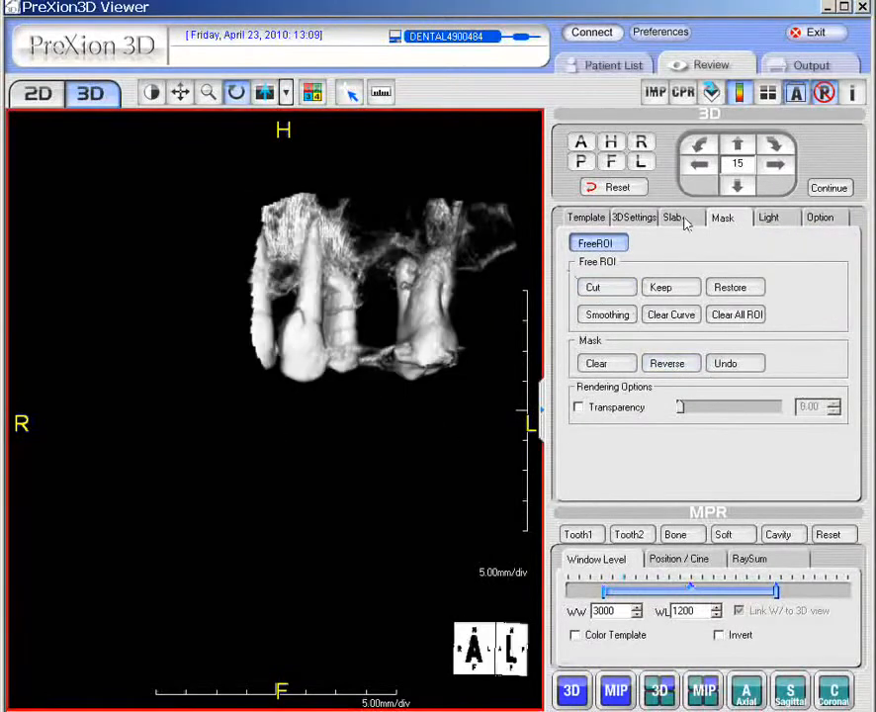